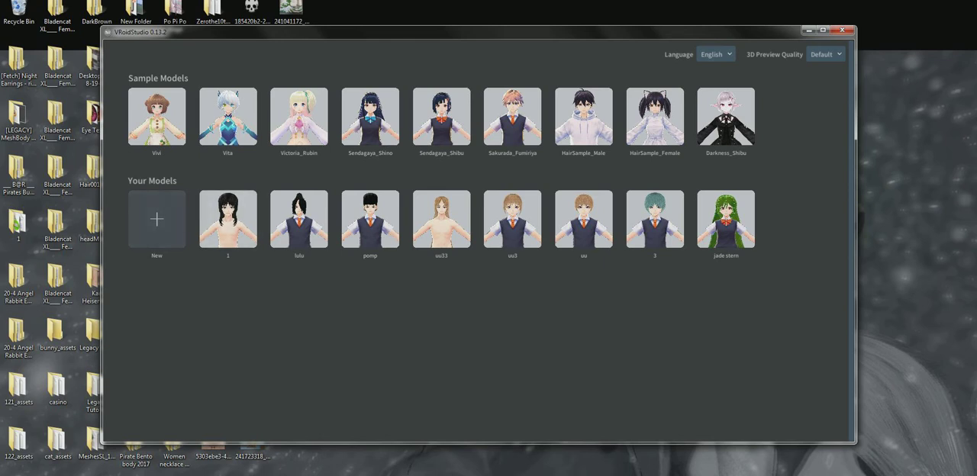
Create a new model using the male base type
{"action": "left_click", "coordinate": [156, 219]}
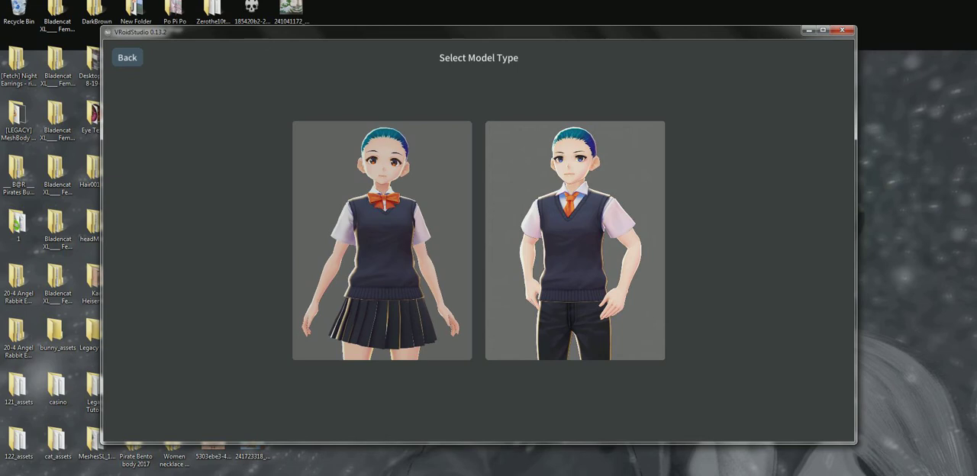
{"action": "left_click", "coordinate": [575, 241]}
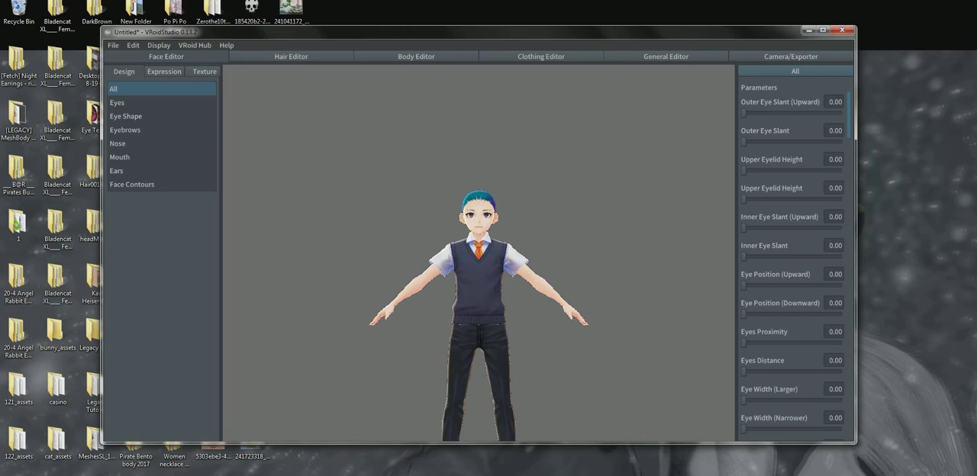
{"action": "scroll", "coordinate": [479, 253], "scroll_direction": "up", "scroll_amount": 7}
{"action": "scroll", "coordinate": [479, 254], "scroll_direction": "down", "scroll_amount": 1}
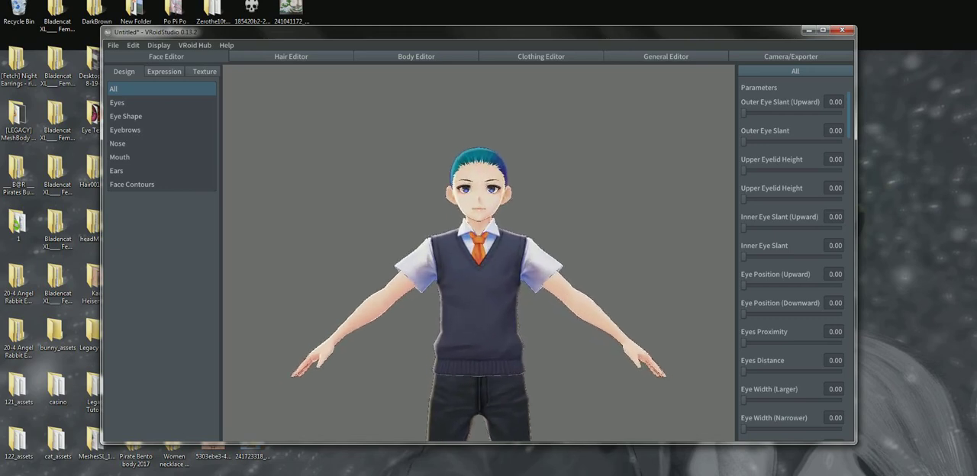
{"action": "right_click_drag", "start_coordinate": [427, 259], "coordinate": [725, 261]}
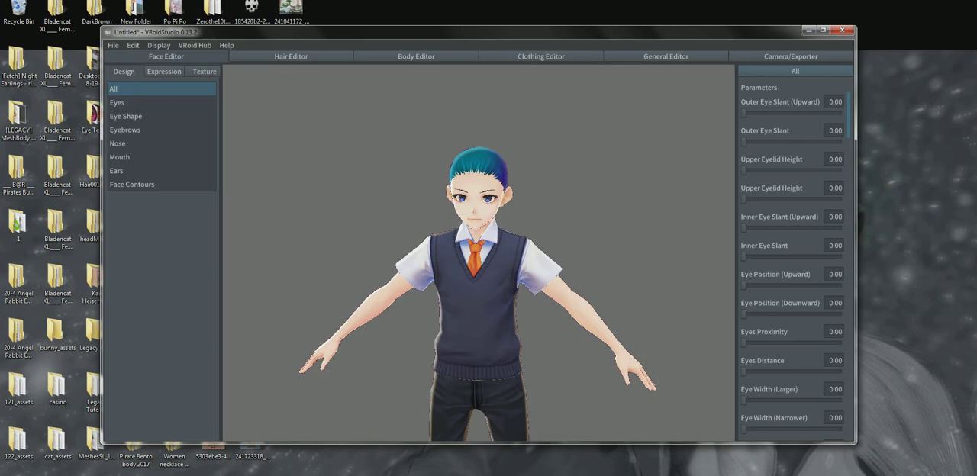
{"action": "scroll", "coordinate": [479, 252], "scroll_direction": "down", "scroll_amount": 1}
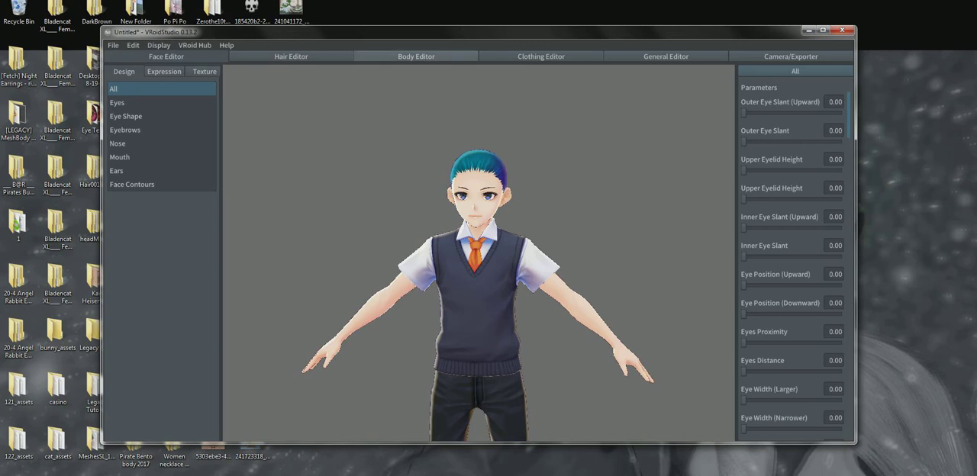
Set the Head Size (Smaller) body parameter to 0.70, widening the parameter area for finer control
{"action": "left_click", "coordinate": [416, 56]}
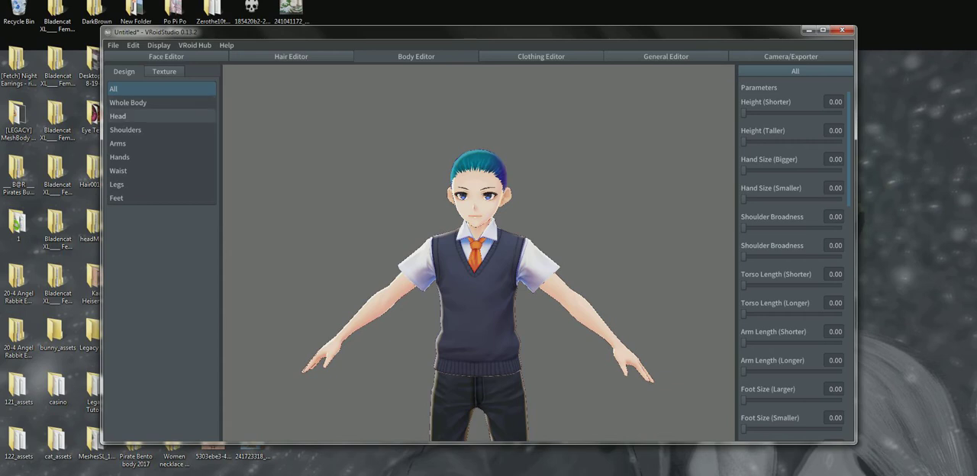
{"action": "left_click", "coordinate": [153, 116]}
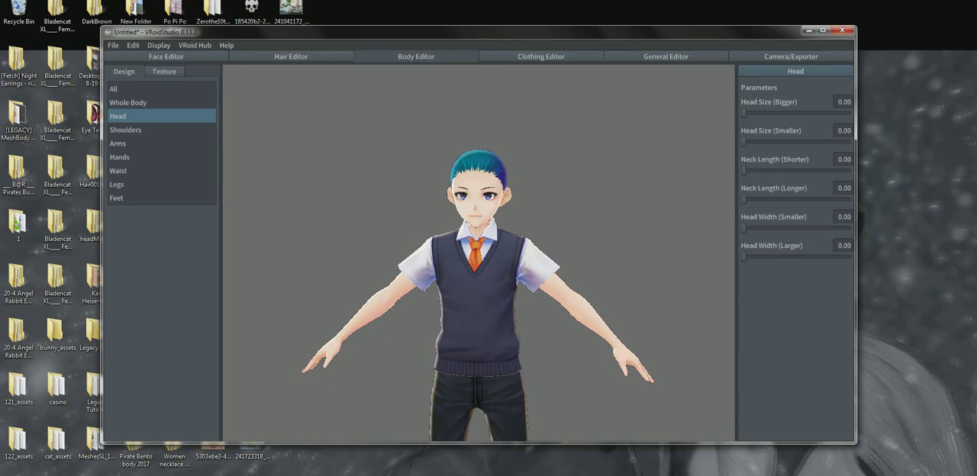
{"action": "left_click_drag", "start_coordinate": [737, 229], "coordinate": [591, 229]}
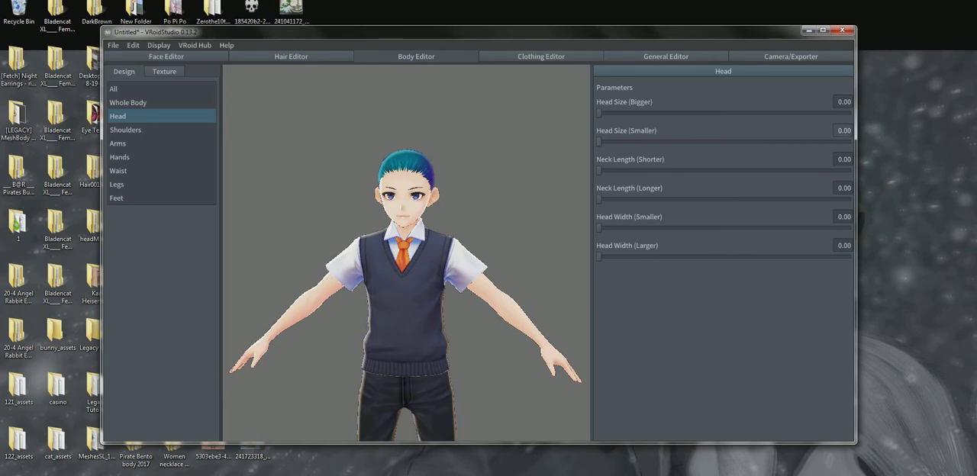
{"action": "left_click", "coordinate": [843, 131]}
{"action": "type", "text": "0"}
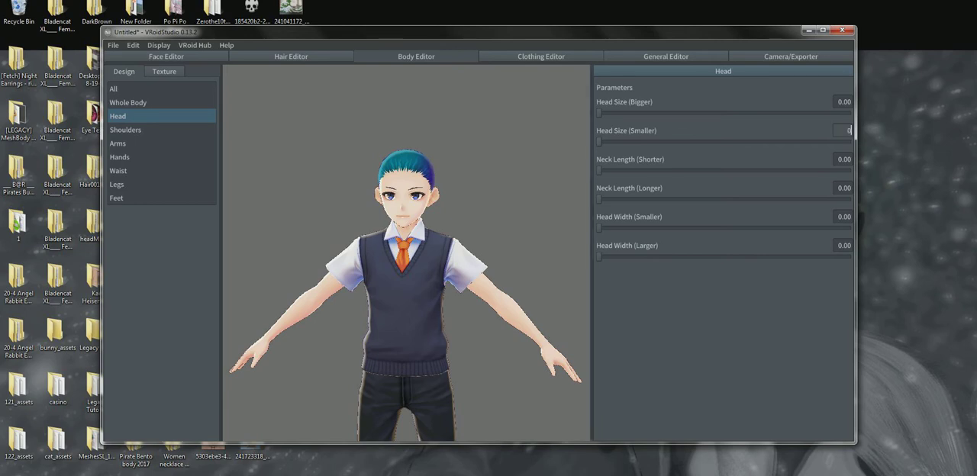
{"action": "type", "text": ".70"}
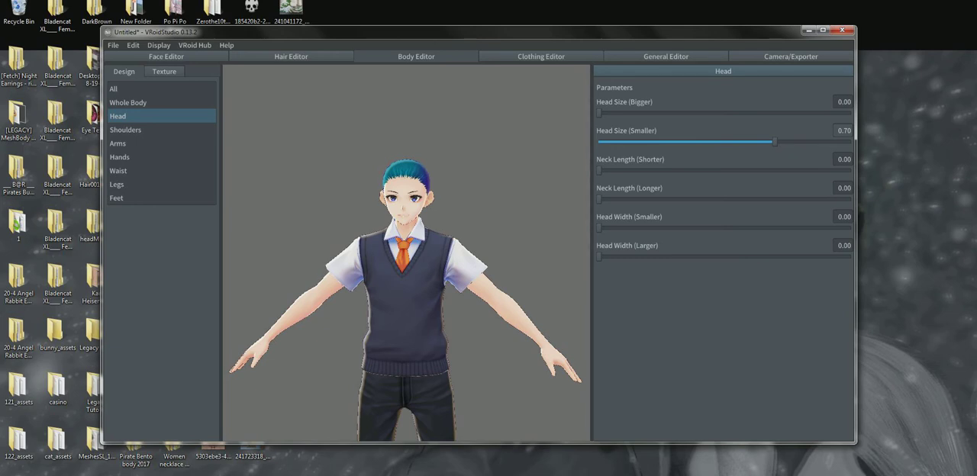
{"action": "scroll", "coordinate": [406, 259], "scroll_direction": "up", "scroll_amount": 4}
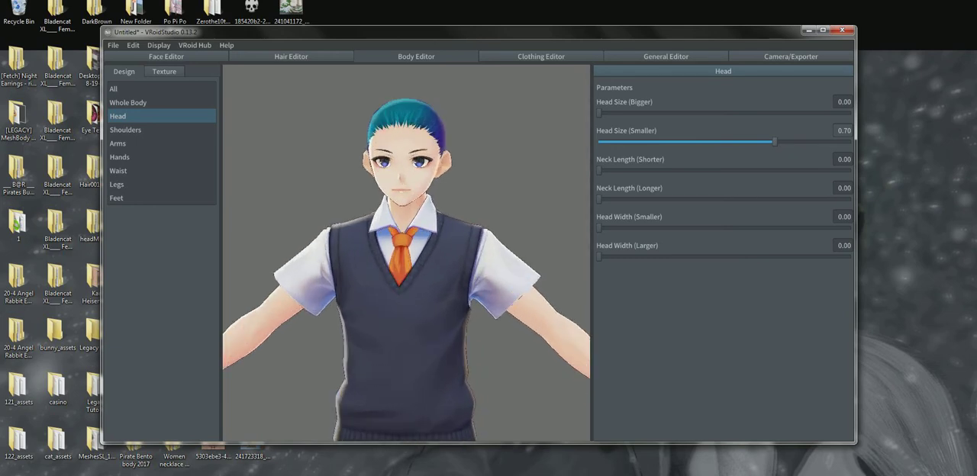
Compare the head proportions by resetting Head Size (Smaller) to 0.00 and restoring 0.70, and inspect the body from the side and front
{"action": "left_click_drag", "start_coordinate": [775, 142], "coordinate": [599, 142]}
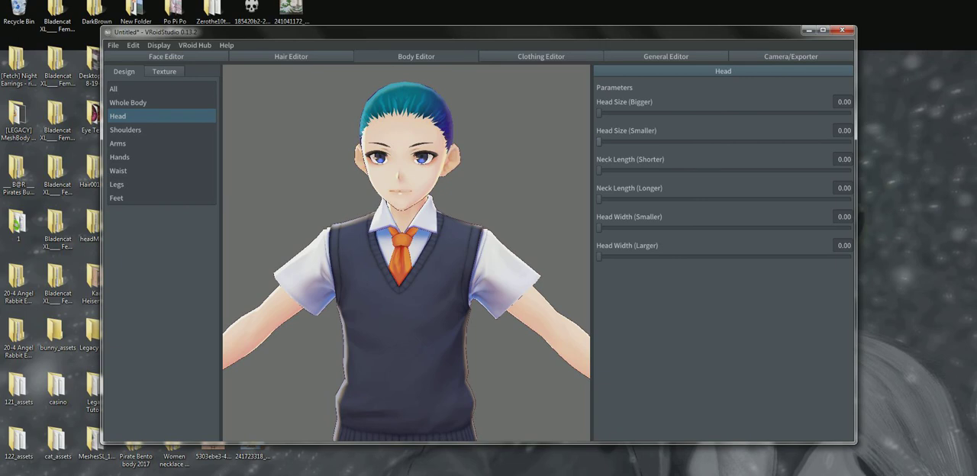
{"action": "left_click_drag", "start_coordinate": [599, 142], "coordinate": [771, 142]}
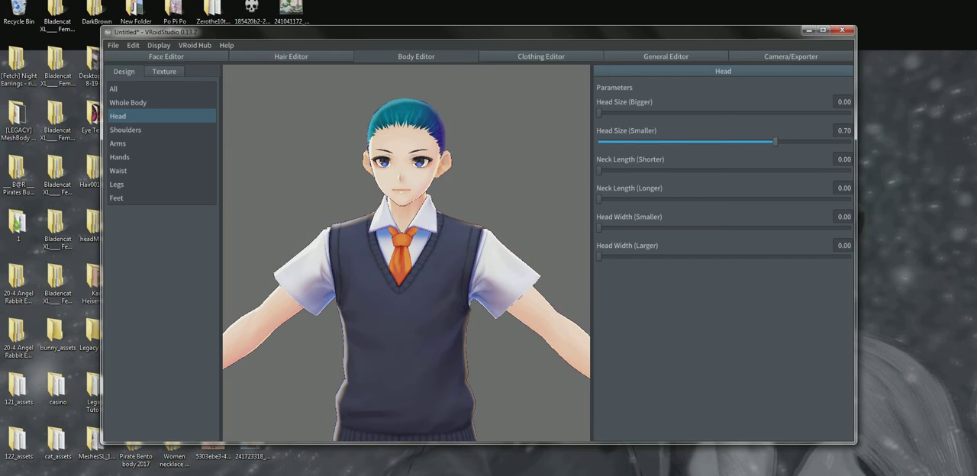
{"action": "middle_click_drag", "start_coordinate": [406, 305], "coordinate": [424, 234]}
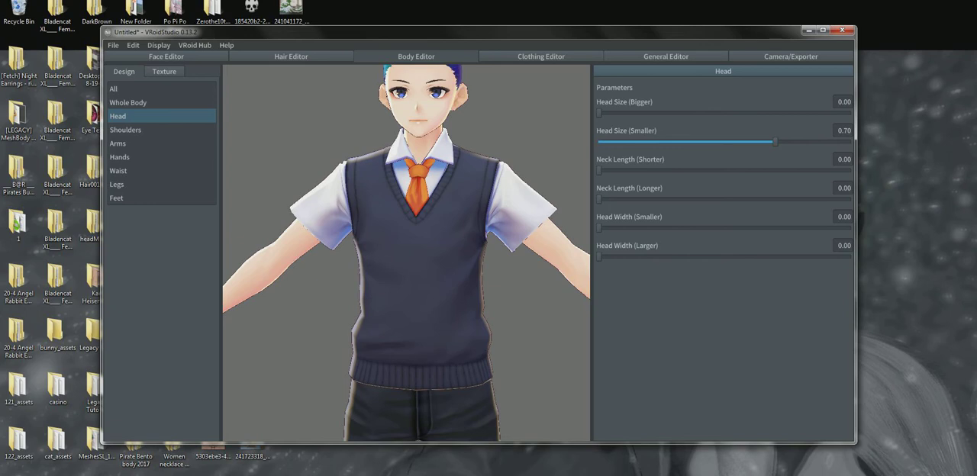
{"action": "right_click_drag", "start_coordinate": [458, 252], "coordinate": [350, 252]}
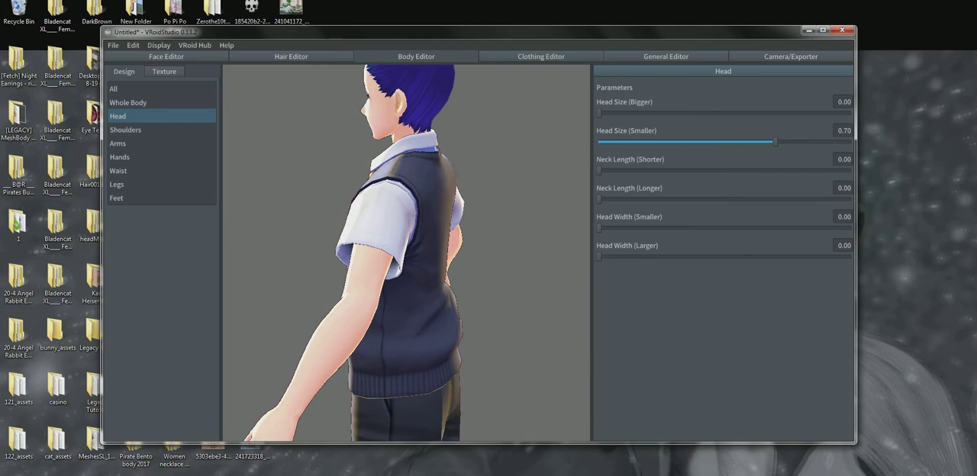
{"action": "right_click_drag", "start_coordinate": [359, 252], "coordinate": [502, 251]}
{"action": "middle_click_drag", "start_coordinate": [489, 252], "coordinate": [486, 284]}
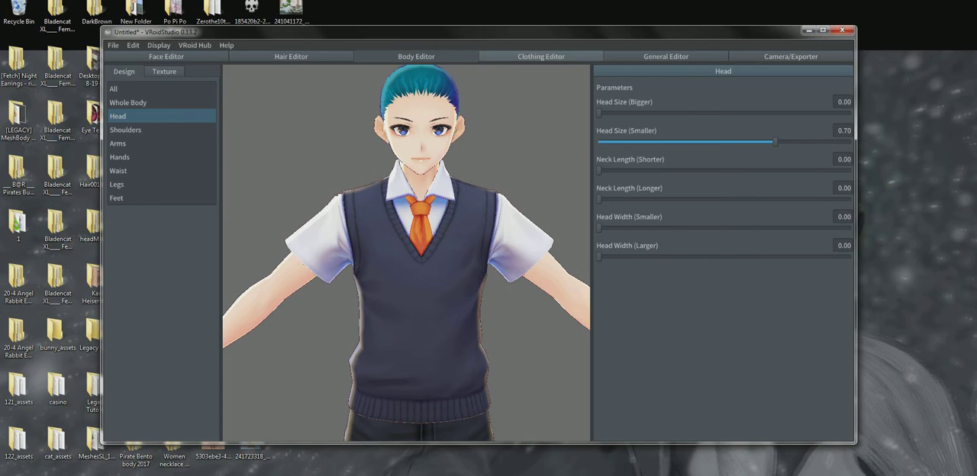
Remove the uniform from the model by applying the Base Model clothing preset
{"action": "left_click", "coordinate": [541, 57]}
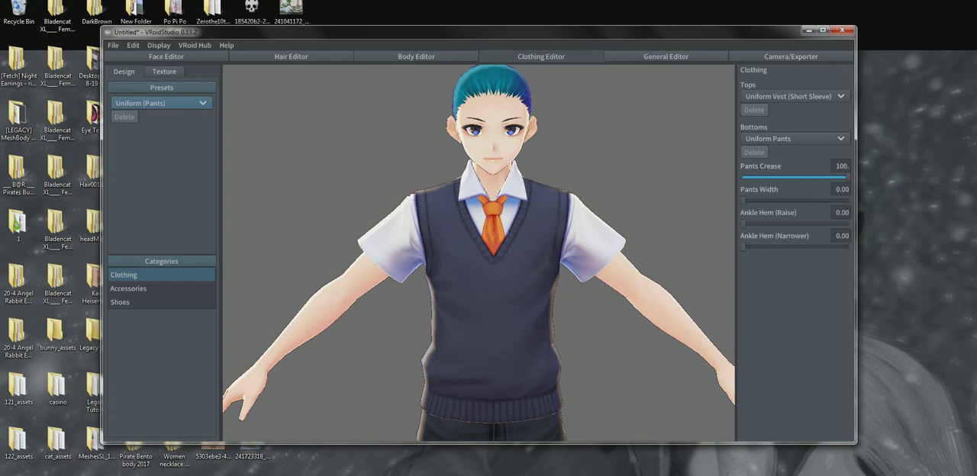
{"action": "left_click", "coordinate": [160, 102]}
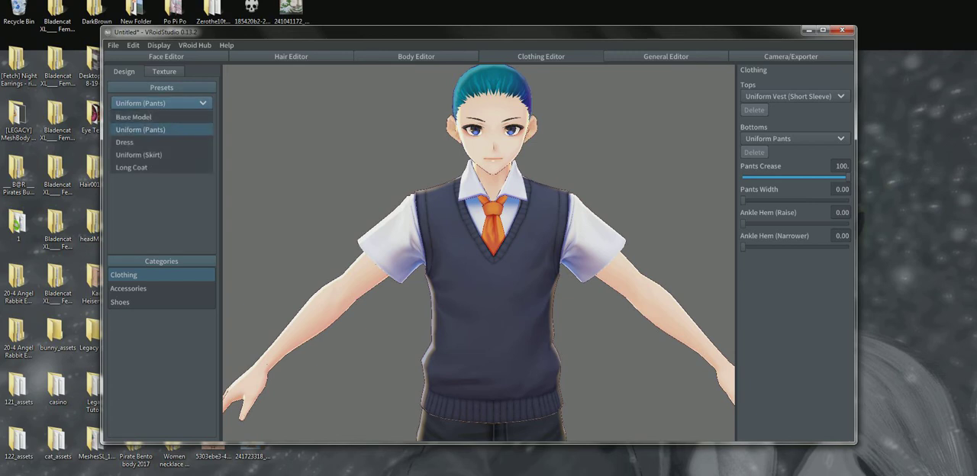
{"action": "left_click", "coordinate": [133, 117]}
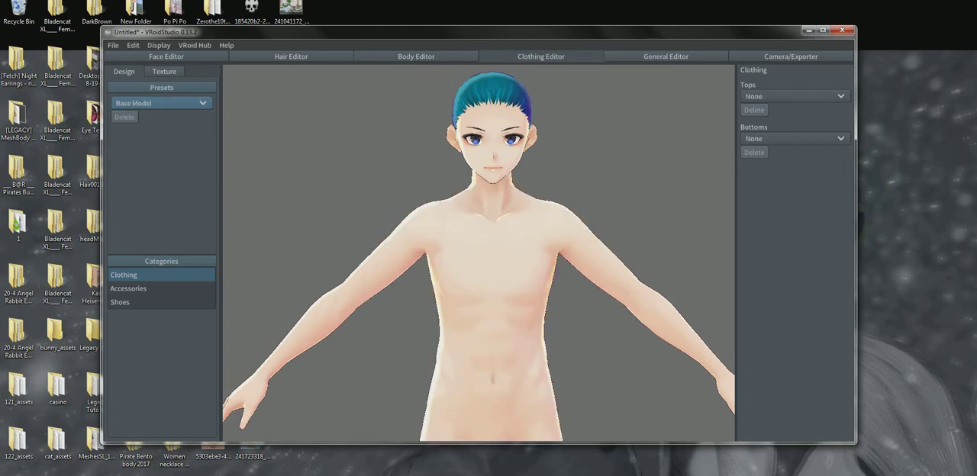
{"action": "scroll", "coordinate": [479, 252], "scroll_direction": "down", "scroll_amount": 3}
{"action": "middle_click_drag", "start_coordinate": [479, 252], "coordinate": [479, 210]}
{"action": "right_click_drag", "start_coordinate": [480, 210], "coordinate": [156, 219]}
{"action": "mouse_move", "coordinate": [480, 251]}
{"action": "right_mouse_down"}
{"action": "mouse_move", "coordinate": [343, 254]}
{"action": "mouse_move", "coordinate": [481, 252]}
{"action": "right_mouse_up"}
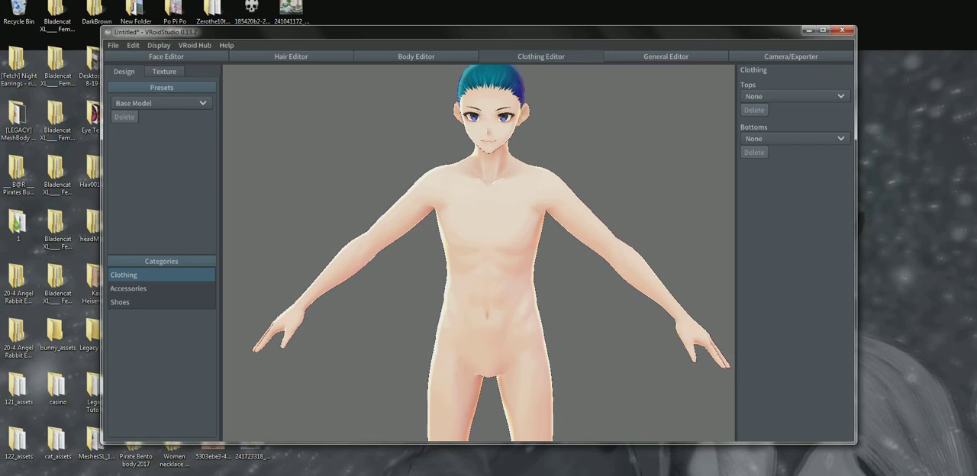
{"action": "mouse_move", "coordinate": [565, 244]}
{"action": "right_mouse_down"}
{"action": "mouse_move", "coordinate": [397, 252]}
{"action": "mouse_move", "coordinate": [563, 251]}
{"action": "right_mouse_up"}
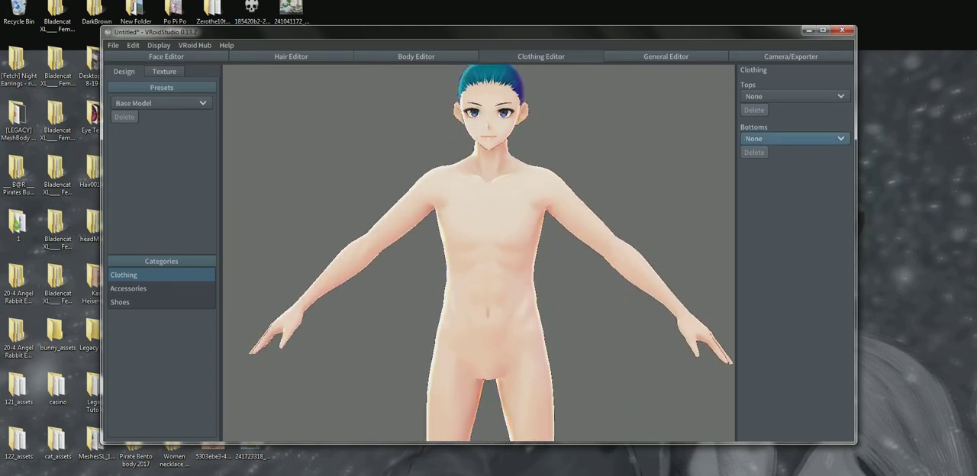
Try Uniform Pants and Pencil Skirt as the model's bottoms, and set the bottoms back to None
{"action": "left_click", "coordinate": [794, 138]}
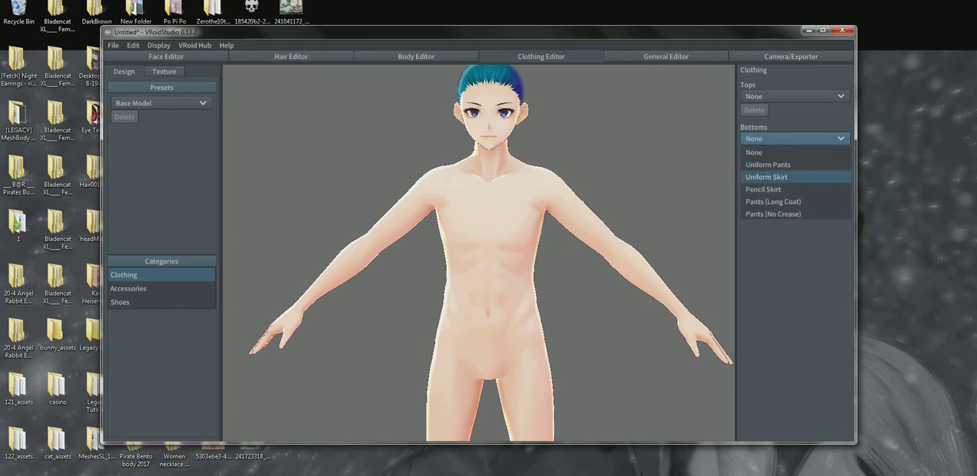
{"action": "left_click", "coordinate": [768, 164]}
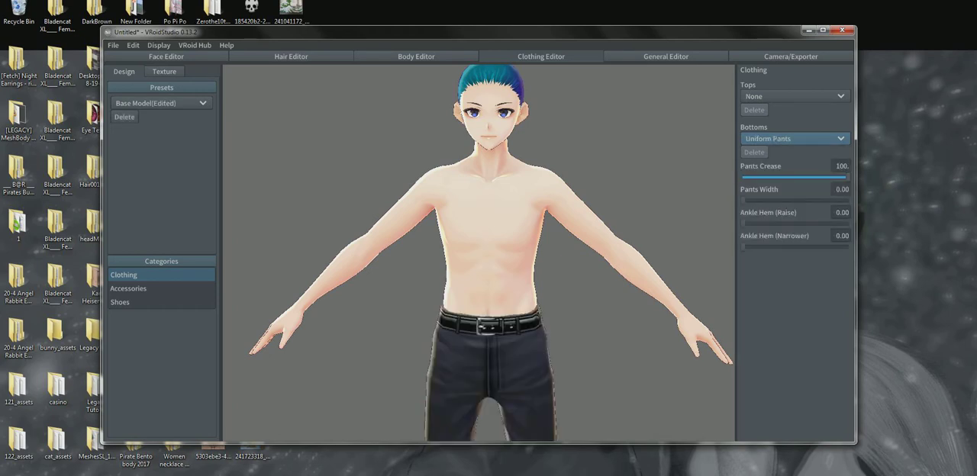
{"action": "left_click", "coordinate": [794, 138]}
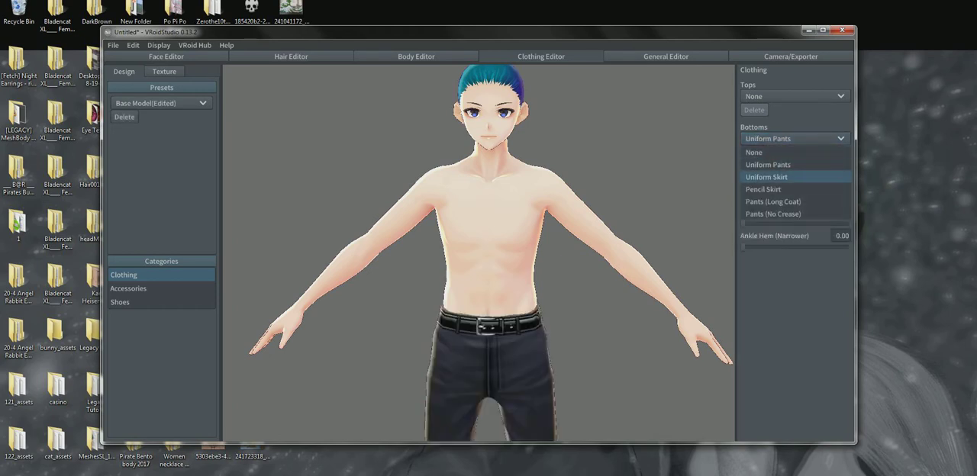
{"action": "left_click", "coordinate": [771, 177]}
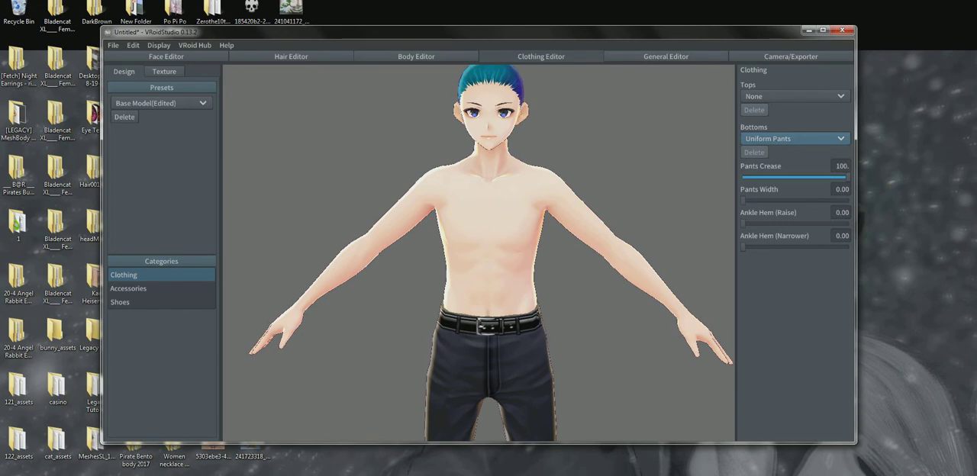
{"action": "left_click", "coordinate": [794, 139]}
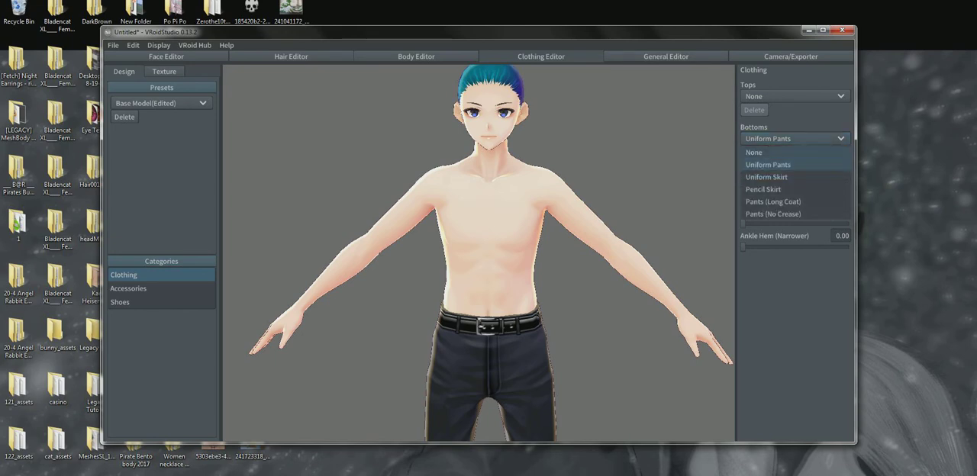
{"action": "left_click", "coordinate": [771, 188]}
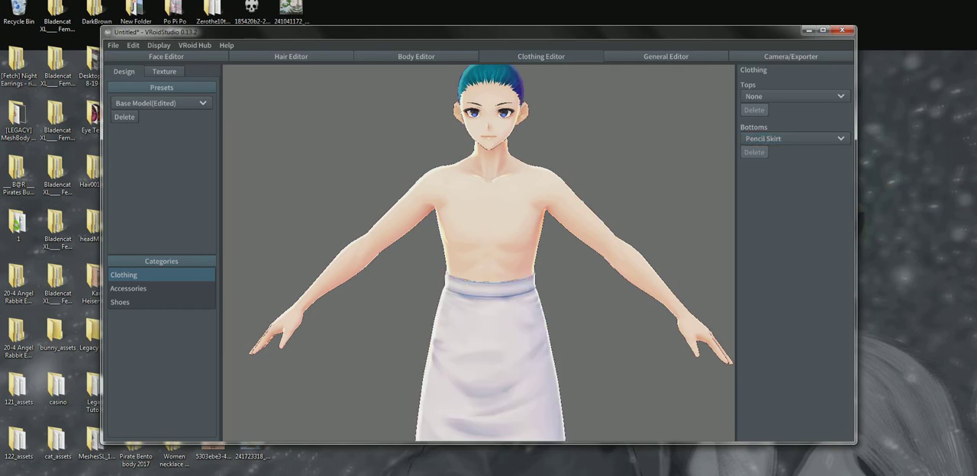
{"action": "scroll", "coordinate": [480, 253], "scroll_direction": "down", "scroll_amount": 8}
{"action": "scroll", "coordinate": [479, 252], "scroll_direction": "up", "scroll_amount": 2}
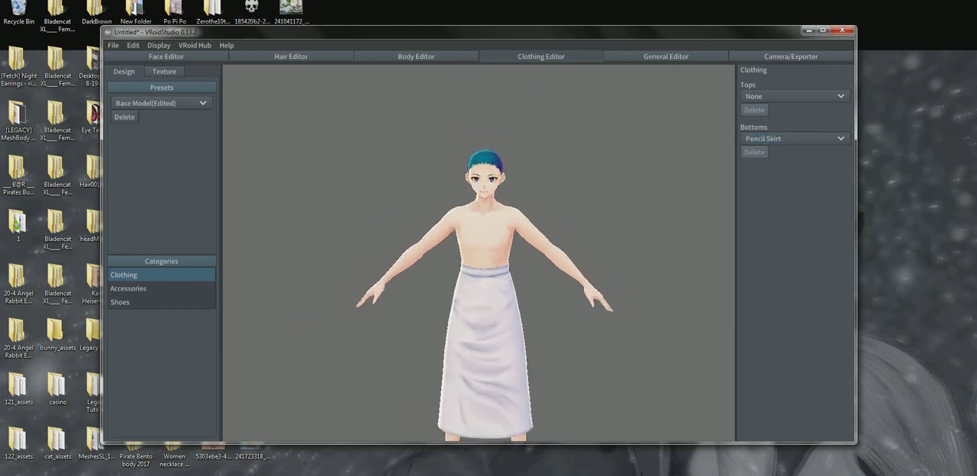
{"action": "left_click", "coordinate": [795, 138]}
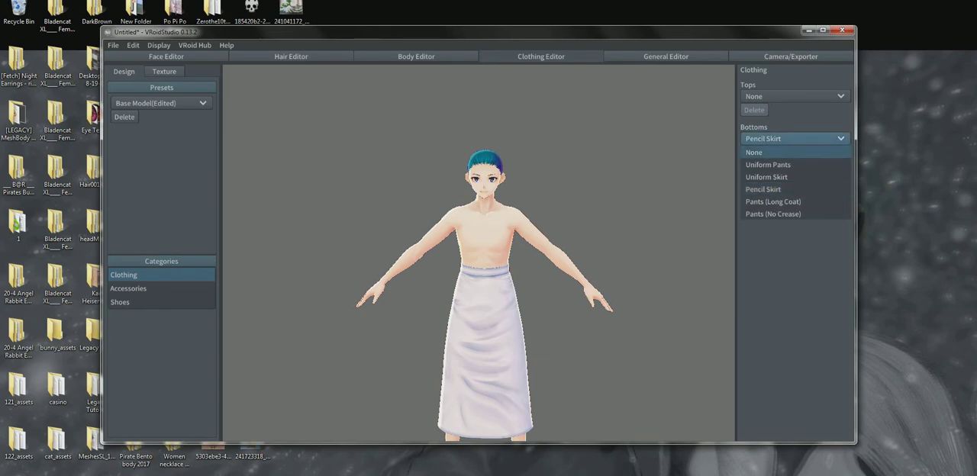
{"action": "left_click", "coordinate": [763, 152]}
{"action": "scroll", "coordinate": [479, 253], "scroll_direction": "up", "scroll_amount": 6}
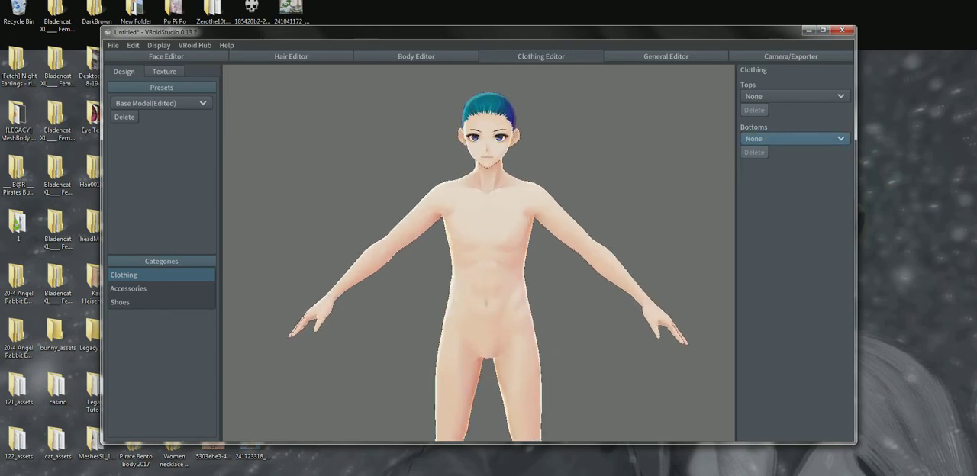
{"action": "middle_click_drag", "start_coordinate": [479, 252], "coordinate": [481, 284]}
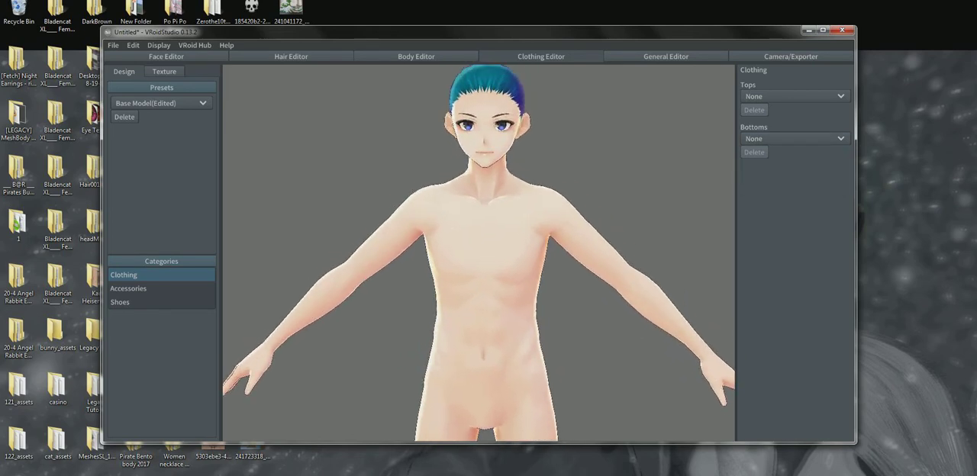
{"action": "mouse_move", "coordinate": [481, 283]}
{"action": "right_mouse_down"}
{"action": "mouse_move", "coordinate": [420, 283]}
{"action": "mouse_move", "coordinate": [463, 281]}
{"action": "right_mouse_up"}
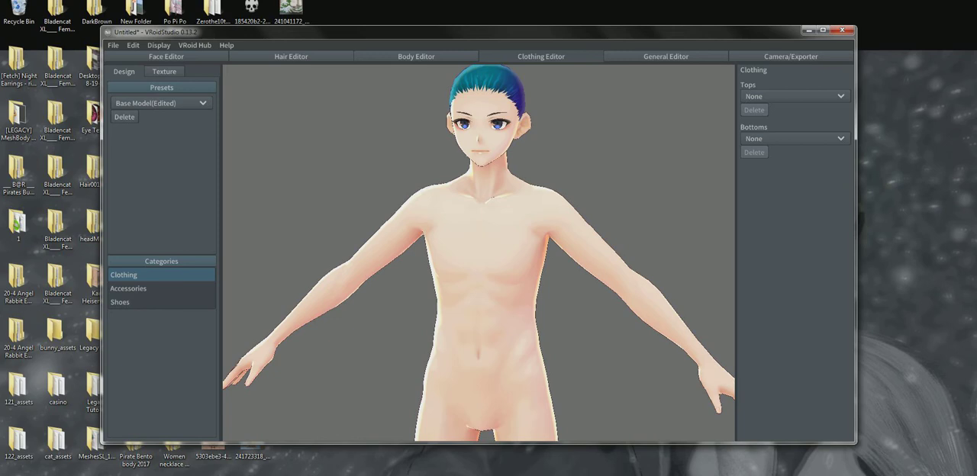
{"action": "middle_click_drag", "start_coordinate": [479, 252], "coordinate": [482, 285]}
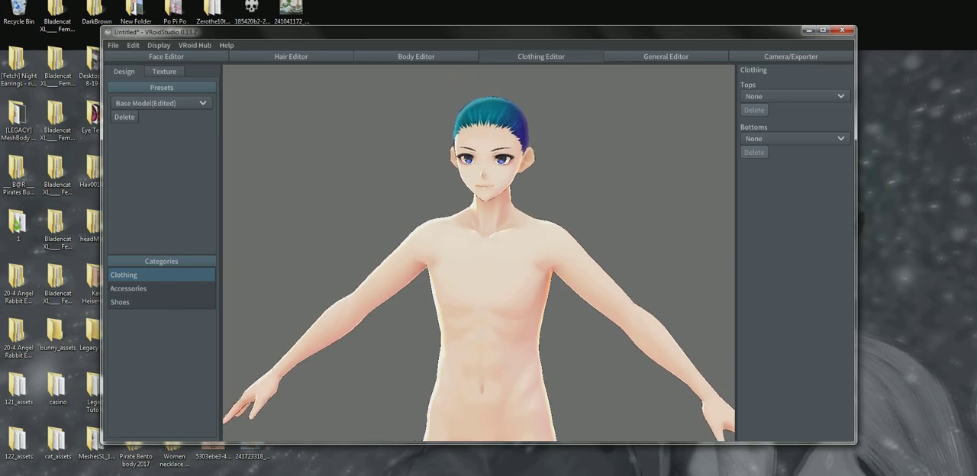
{"action": "right_click_drag", "start_coordinate": [381, 252], "coordinate": [687, 267]}
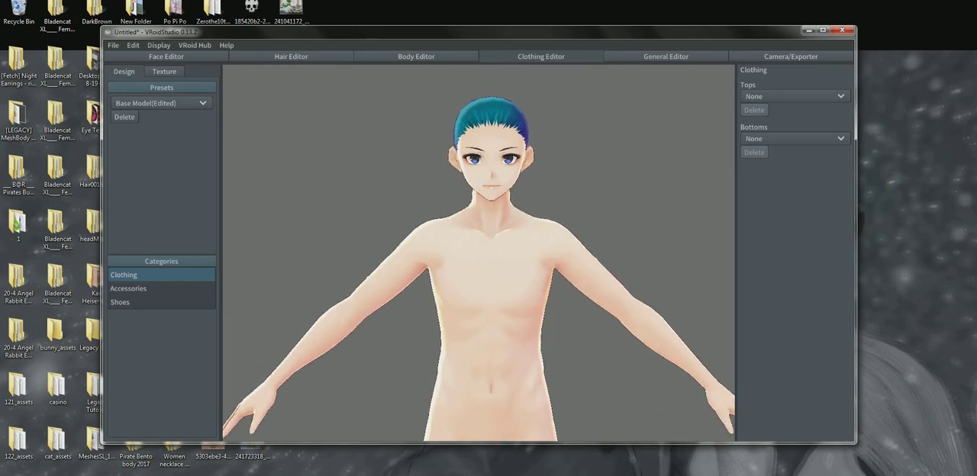
{"action": "scroll", "coordinate": [479, 252], "scroll_direction": "up", "scroll_amount": 2}
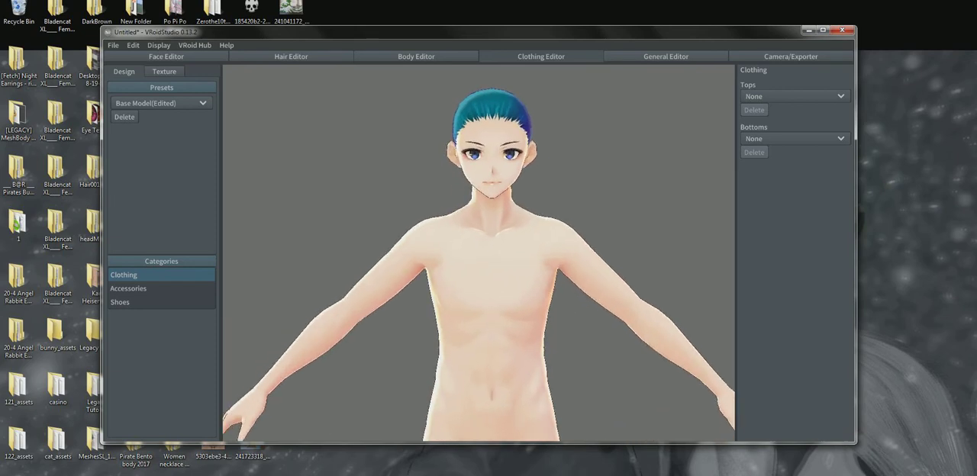
Add a procedural hair group to the model in the Hair Editor
{"action": "middle_click_drag", "start_coordinate": [478, 252], "coordinate": [473, 283]}
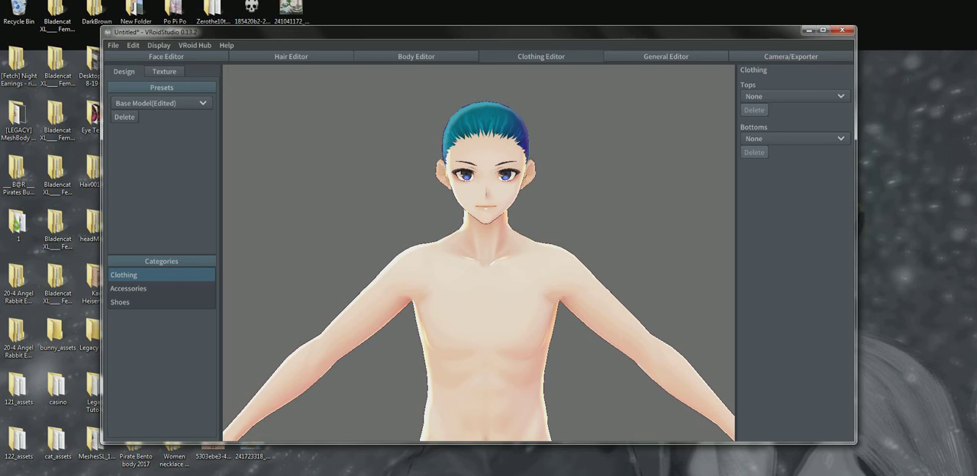
{"action": "left_click", "coordinate": [291, 57]}
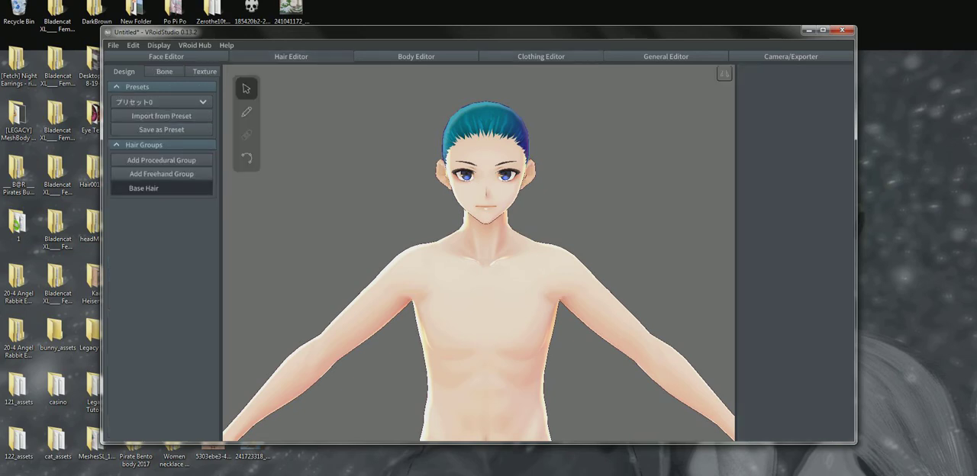
{"action": "middle_click_drag", "start_coordinate": [489, 252], "coordinate": [488, 267]}
{"action": "right_click_drag", "start_coordinate": [534, 267], "coordinate": [118, 267]}
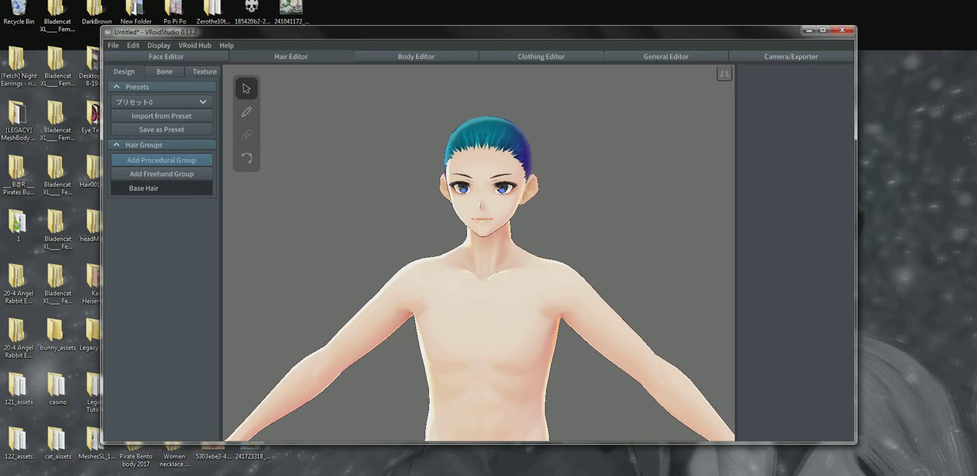
{"action": "left_click", "coordinate": [162, 159]}
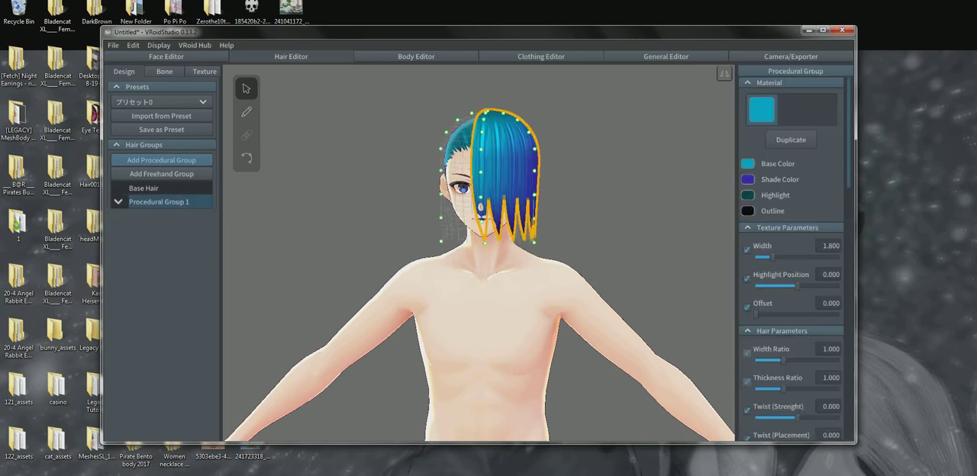
Spread the procedural hair around the head with Interval 315.37 and Center (Z) -0.012, and raise Hair Count to 20
{"action": "scroll", "coordinate": [793, 259], "scroll_direction": "down", "scroll_amount": 8}
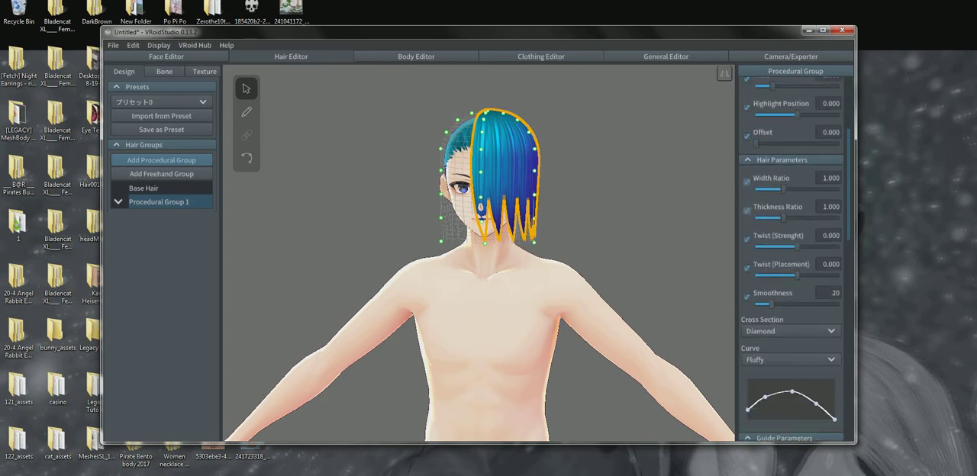
{"action": "scroll", "coordinate": [794, 259], "scroll_direction": "down", "scroll_amount": 3}
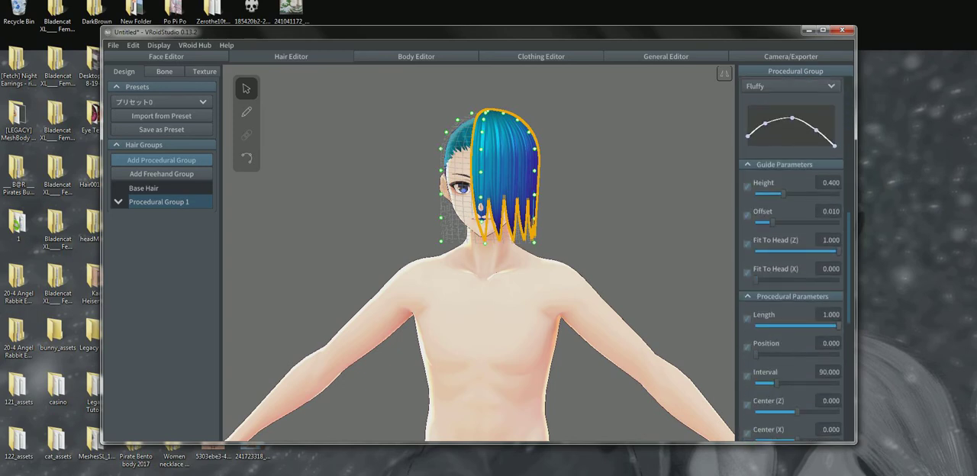
{"action": "scroll", "coordinate": [794, 259], "scroll_direction": "down", "scroll_amount": 3}
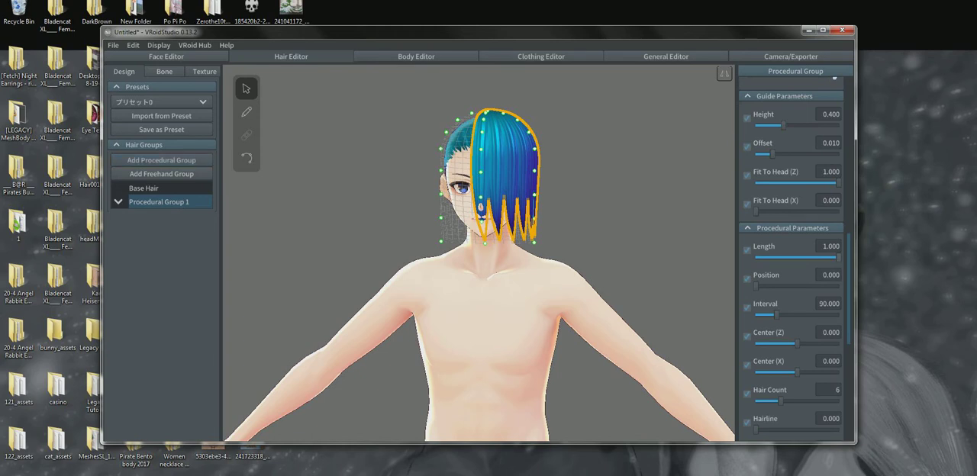
{"action": "mouse_move", "coordinate": [838, 257]}
{"action": "left_mouse_down"}
{"action": "mouse_move", "coordinate": [766, 257]}
{"action": "mouse_move", "coordinate": [838, 257]}
{"action": "left_mouse_up"}
{"action": "left_click_drag", "start_coordinate": [776, 314], "coordinate": [828, 315]}
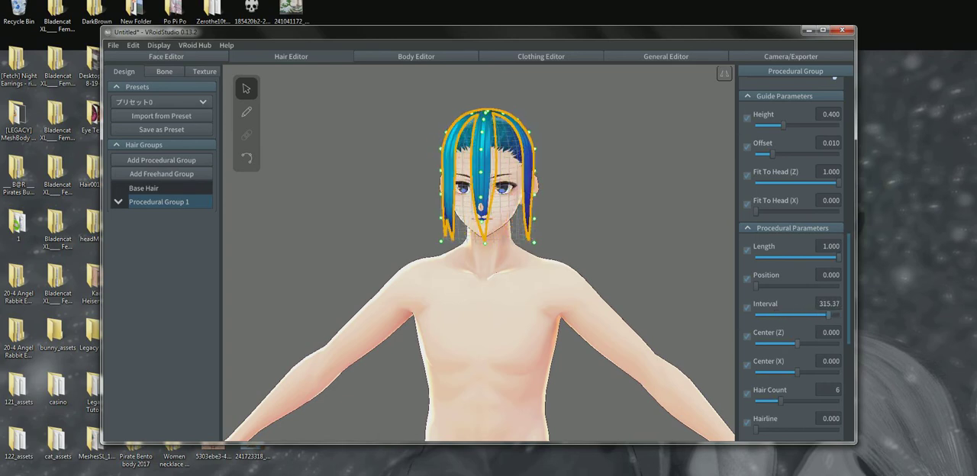
{"action": "mouse_move", "coordinate": [798, 343]}
{"action": "left_mouse_down"}
{"action": "mouse_move", "coordinate": [821, 344]}
{"action": "mouse_move", "coordinate": [797, 344]}
{"action": "left_mouse_up"}
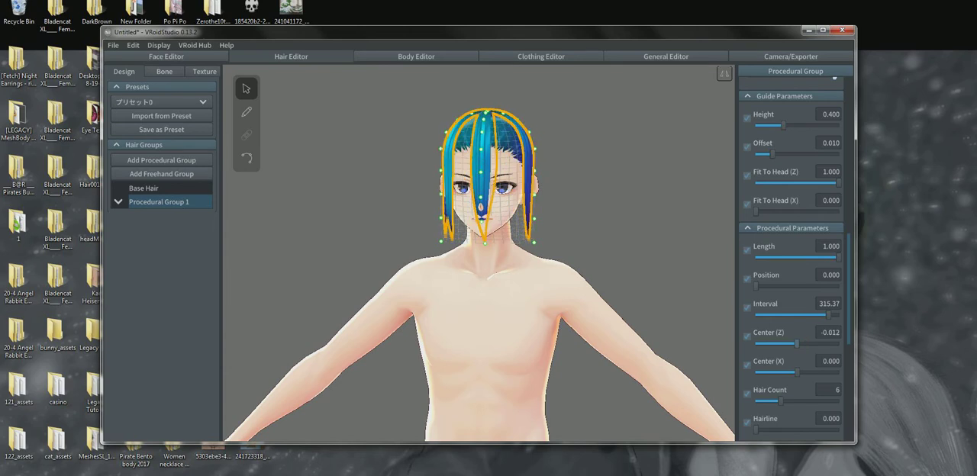
{"action": "left_click_drag", "start_coordinate": [779, 401], "coordinate": [837, 400]}
{"action": "left_click", "coordinate": [611, 229]}
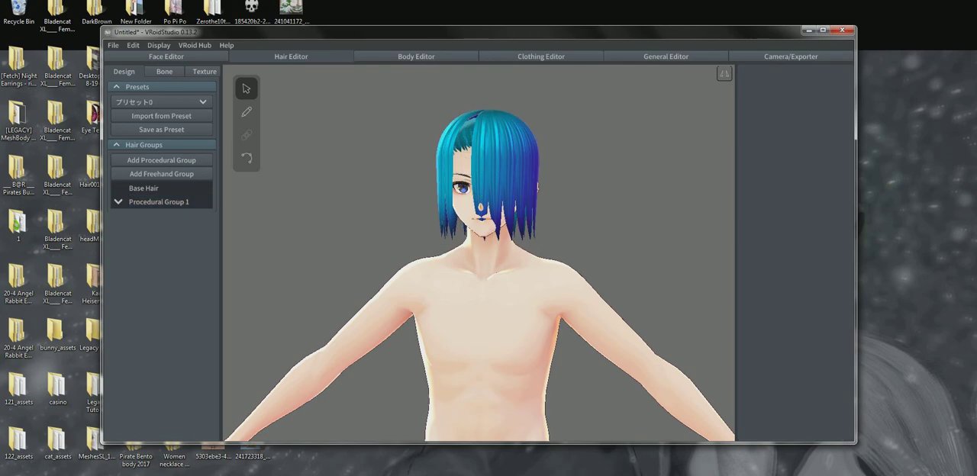
Set the procedural group's guide parameters to Height 1.000, Offset 0.016 and Fit To Head (Z) 0.000
{"action": "mouse_move", "coordinate": [611, 229]}
{"action": "right_mouse_down"}
{"action": "mouse_move", "coordinate": [709, 229]}
{"action": "mouse_move", "coordinate": [622, 229]}
{"action": "right_mouse_up"}
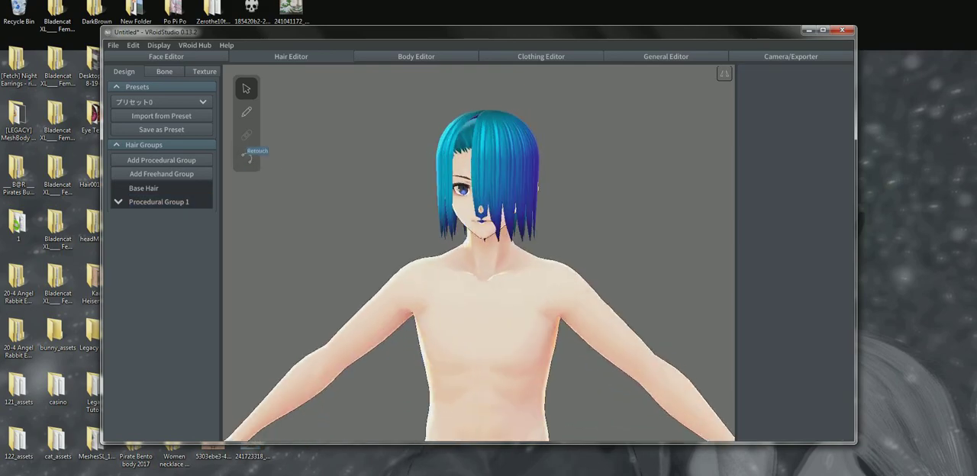
{"action": "left_click", "coordinate": [191, 202]}
{"action": "scroll", "coordinate": [794, 267], "scroll_direction": "down", "scroll_amount": 10}
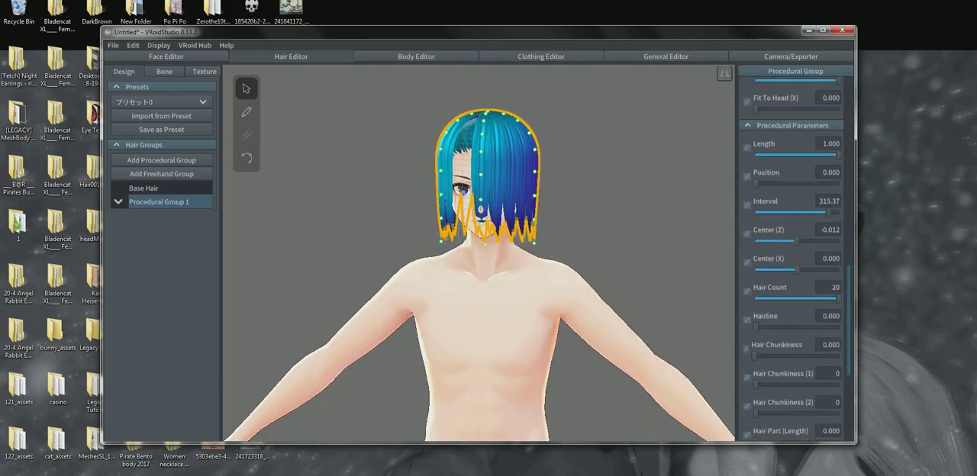
{"action": "scroll", "coordinate": [794, 260], "scroll_direction": "up", "scroll_amount": 8}
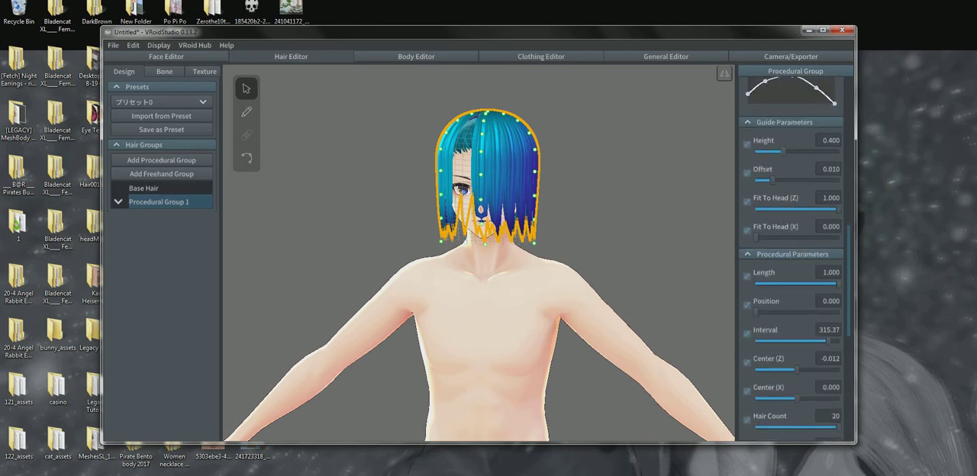
{"action": "scroll", "coordinate": [793, 260], "scroll_direction": "down", "scroll_amount": 10}
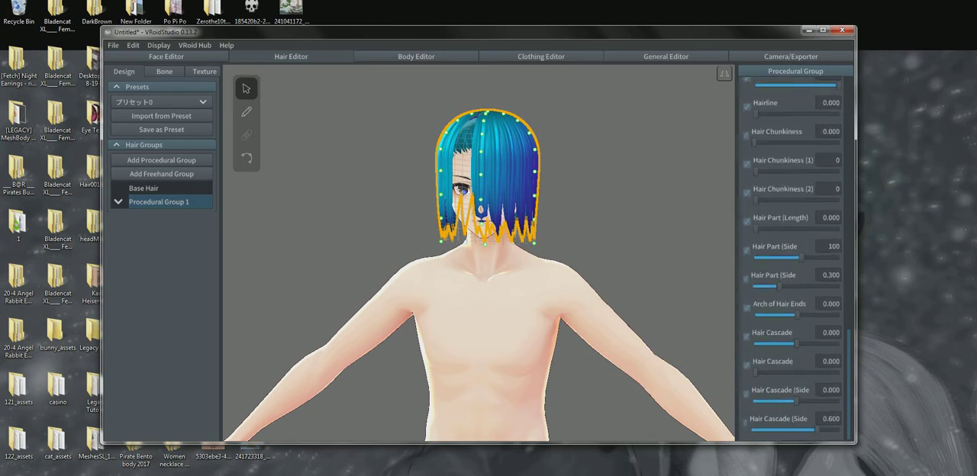
{"action": "scroll", "coordinate": [794, 260], "scroll_direction": "up", "scroll_amount": 2}
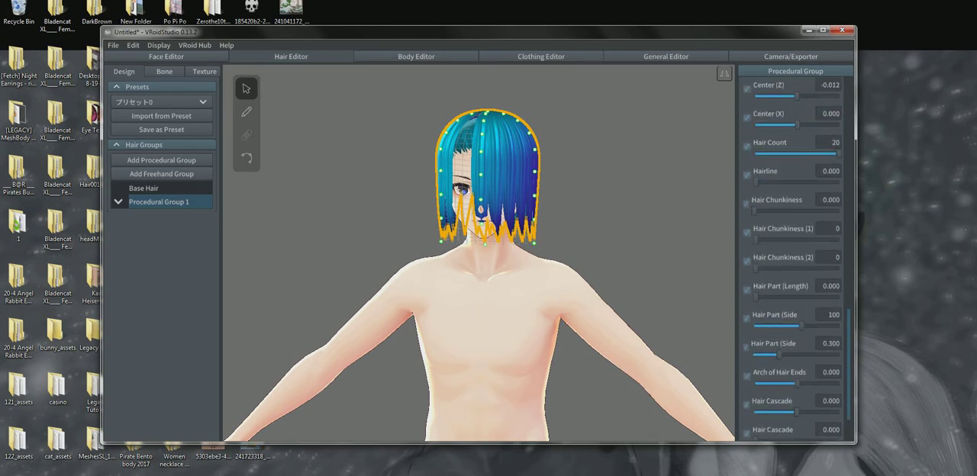
{"action": "scroll", "coordinate": [794, 260], "scroll_direction": "up", "scroll_amount": 2}
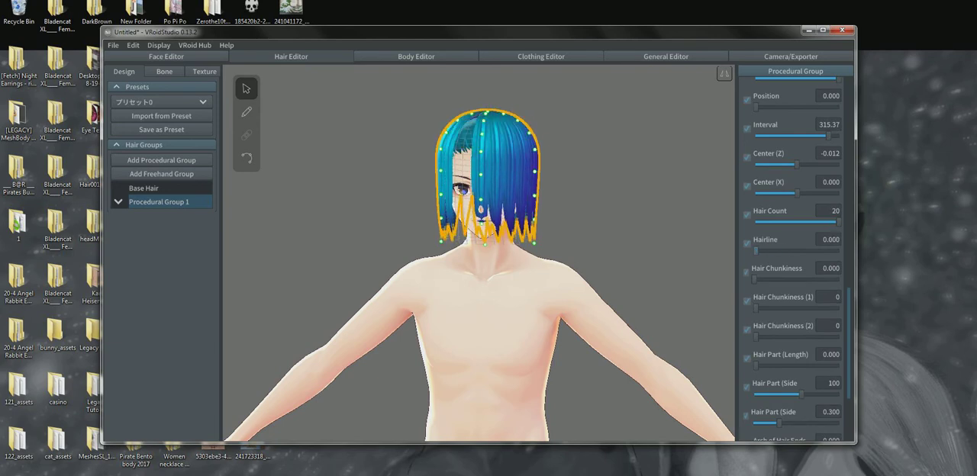
{"action": "scroll", "coordinate": [794, 259], "scroll_direction": "up", "scroll_amount": 7}
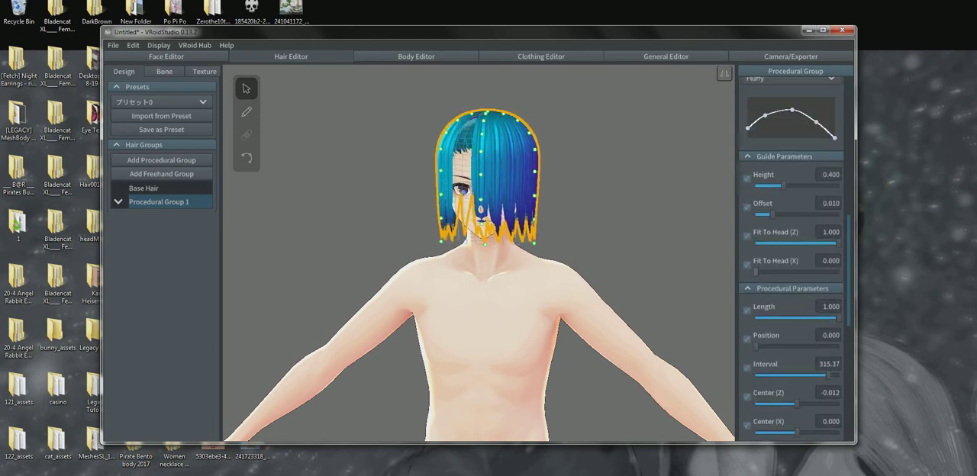
{"action": "left_click_drag", "start_coordinate": [783, 185], "coordinate": [838, 185]}
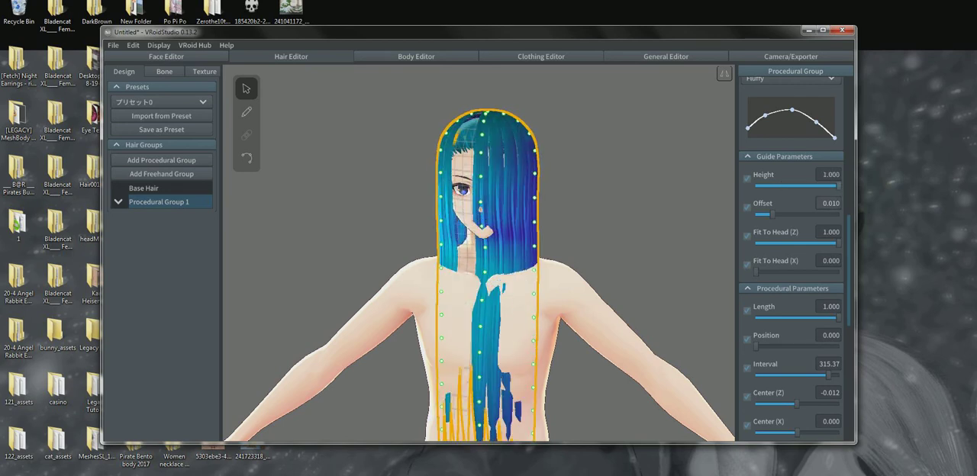
{"action": "left_click_drag", "start_coordinate": [772, 215], "coordinate": [783, 215]}
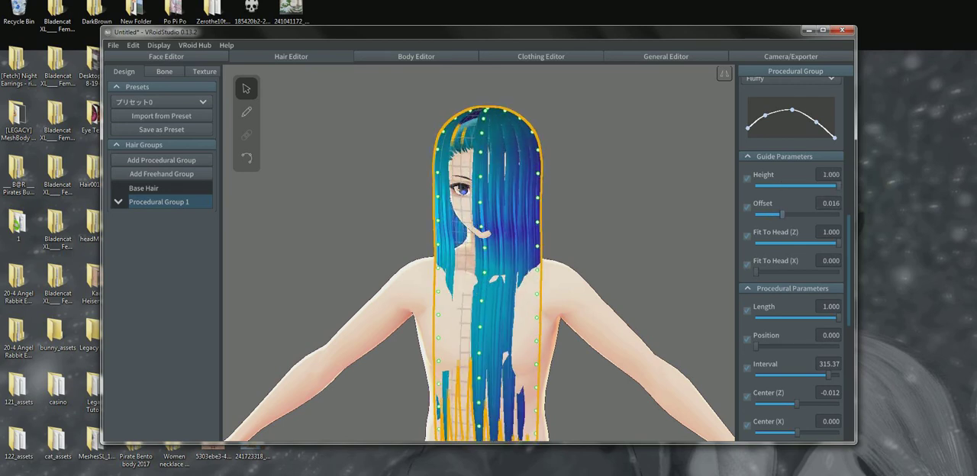
{"action": "left_click_drag", "start_coordinate": [838, 243], "coordinate": [755, 244]}
{"action": "right_click_drag", "start_coordinate": [488, 306], "coordinate": [488, 286]}
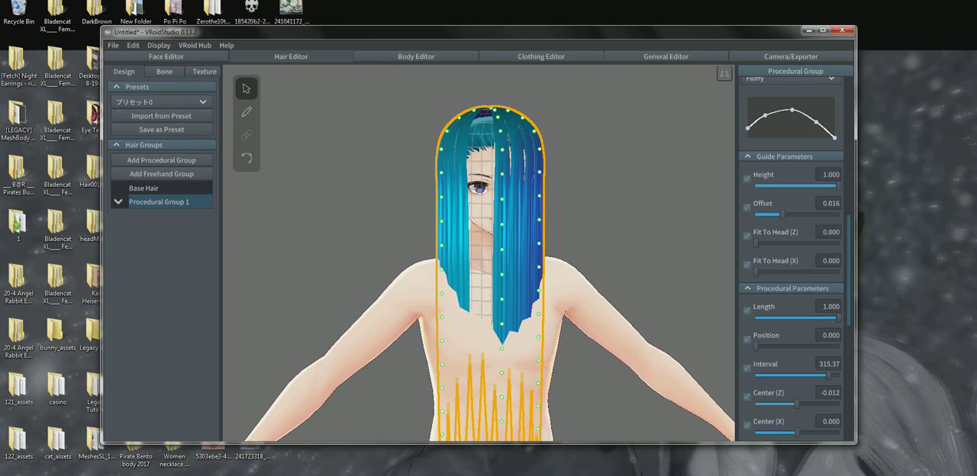
Convert the procedural hair group to freehand hair
{"action": "right_click", "coordinate": [197, 200]}
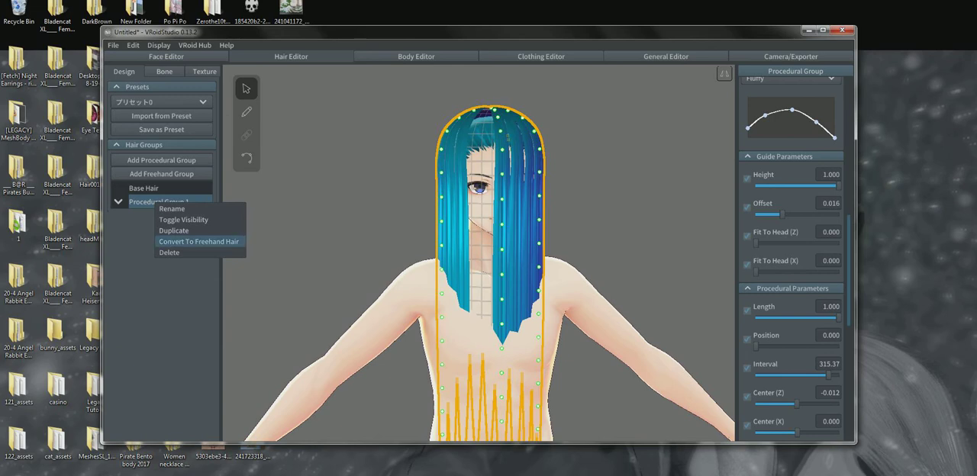
{"action": "left_click", "coordinate": [198, 241]}
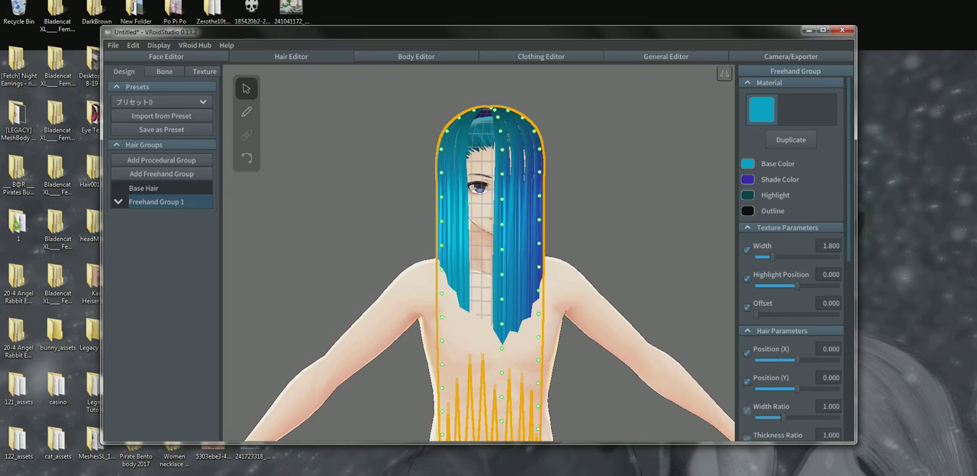
{"action": "left_click", "coordinate": [191, 244]}
{"action": "left_click", "coordinate": [191, 202]}
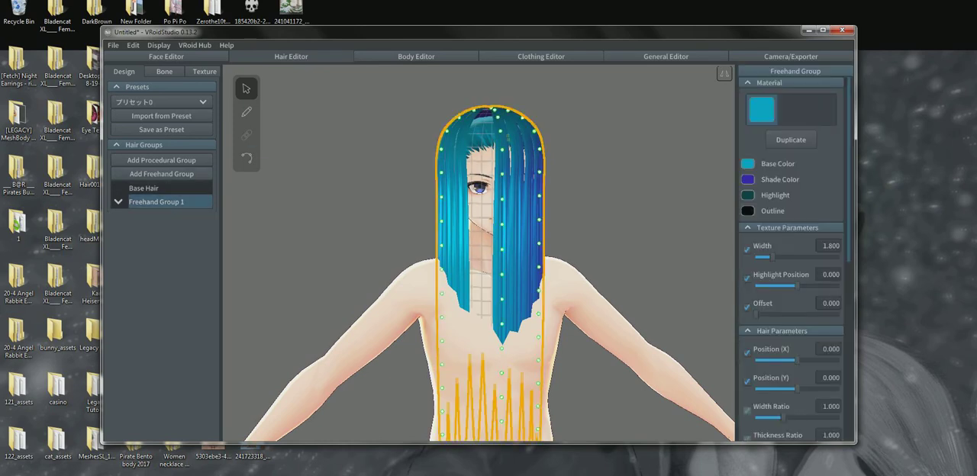
Expand the converted freehand group and inspect individual strands such as Hair 3 and Hair 2
{"action": "left_click", "coordinate": [118, 201]}
{"action": "scroll", "coordinate": [172, 229], "scroll_direction": "down", "scroll_amount": 2}
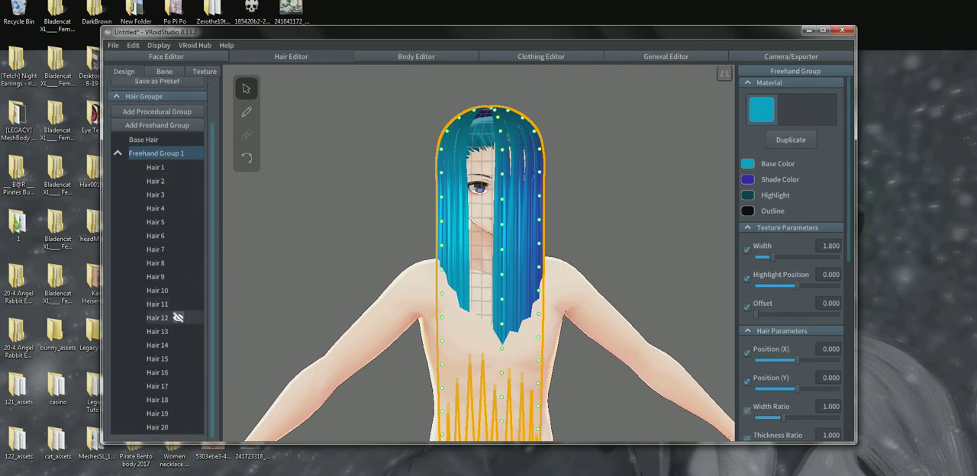
{"action": "left_click", "coordinate": [174, 345]}
{"action": "left_click", "coordinate": [174, 399]}
{"action": "left_click", "coordinate": [174, 195]}
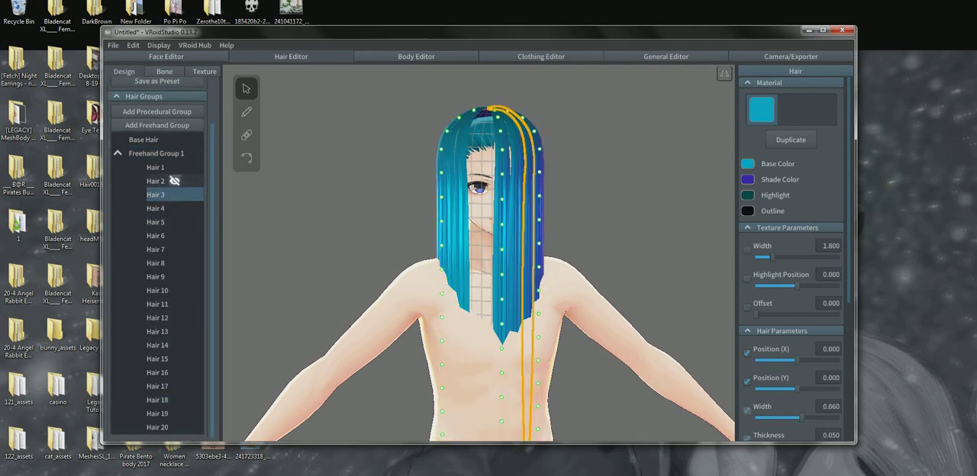
{"action": "left_click", "coordinate": [174, 181]}
{"action": "scroll", "coordinate": [174, 183], "scroll_direction": "up", "scroll_amount": 2}
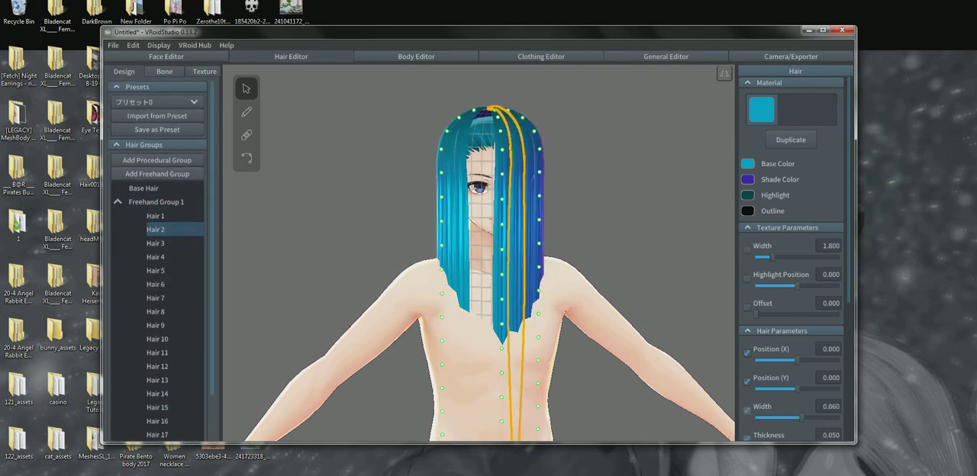
Delete the converted freehand hair group, leaving only the base hair
{"action": "left_click", "coordinate": [118, 201]}
{"action": "right_click", "coordinate": [136, 202]}
{"action": "left_click", "coordinate": [153, 262]}
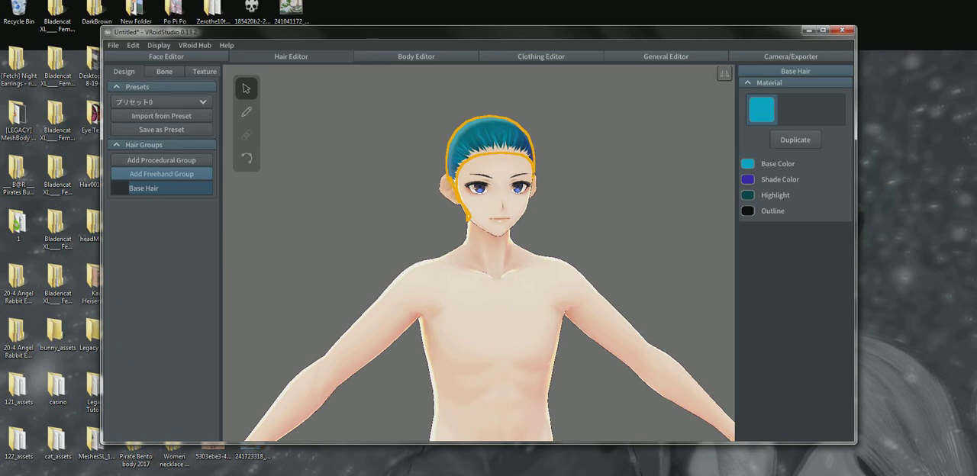
Add a new freehand hair group and frame the head close up at an angle for drawing
{"action": "left_click", "coordinate": [161, 174]}
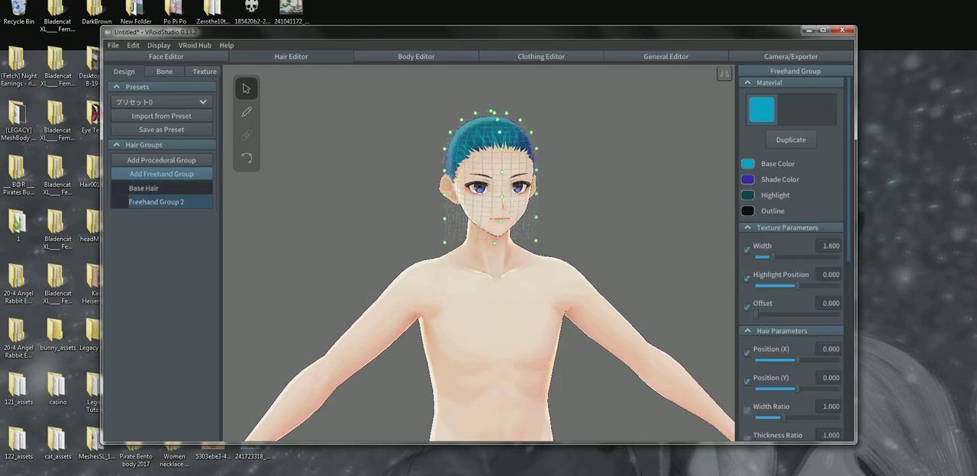
{"action": "scroll", "coordinate": [479, 252], "scroll_direction": "up", "scroll_amount": 5}
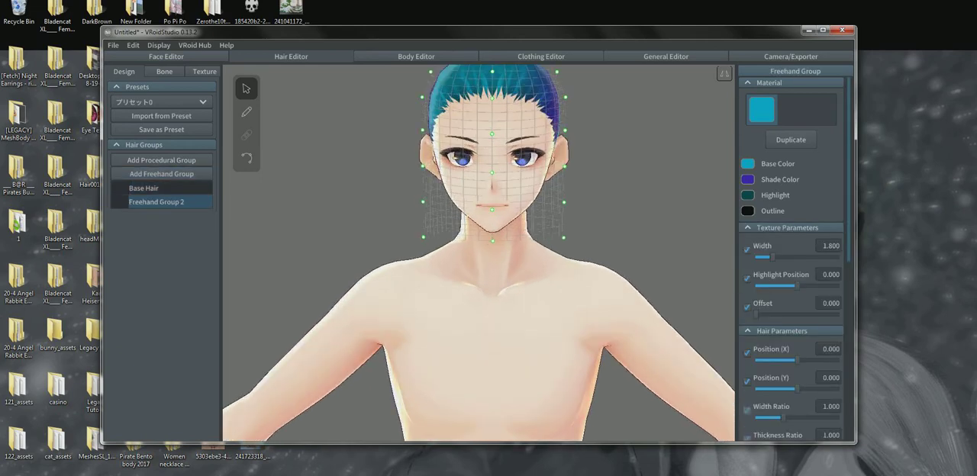
{"action": "middle_click_drag", "start_coordinate": [478, 252], "coordinate": [467, 308]}
{"action": "right_click_drag", "start_coordinate": [467, 308], "coordinate": [107, 314]}
{"action": "right_click_drag", "start_coordinate": [473, 267], "coordinate": [426, 283]}
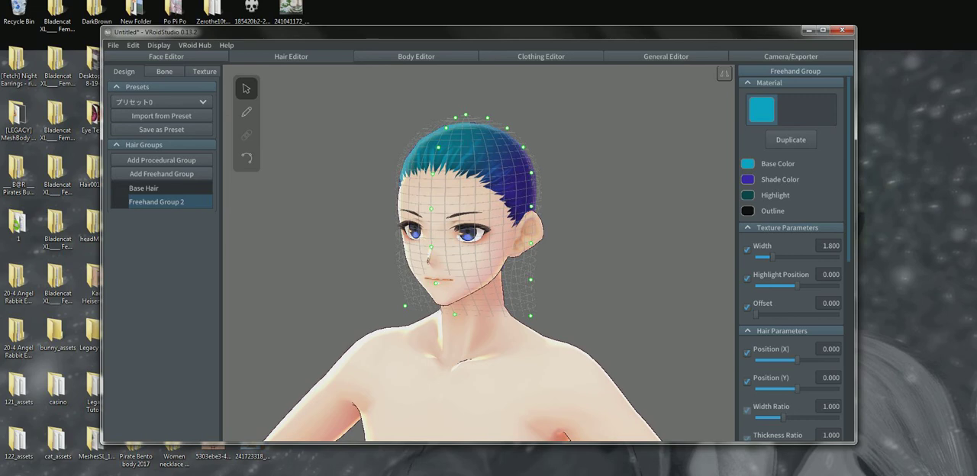
{"action": "scroll", "coordinate": [479, 253], "scroll_direction": "up", "scroll_amount": 2}
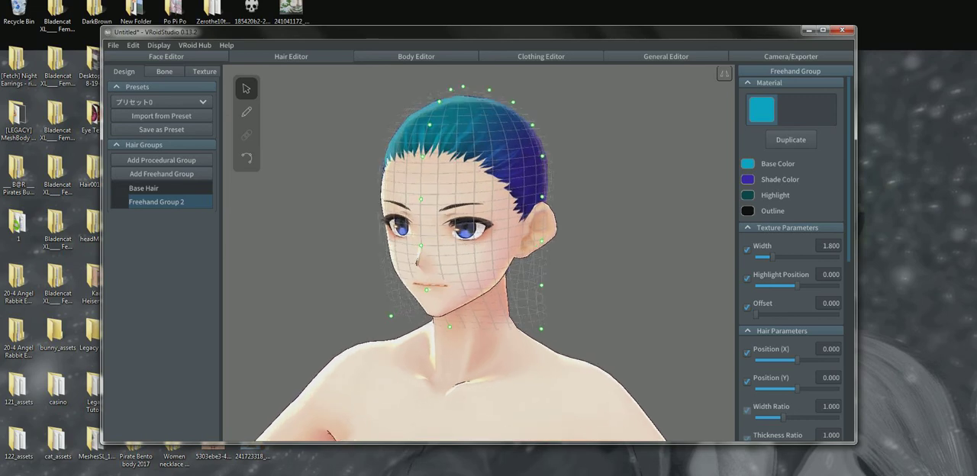
{"action": "right_click_drag", "start_coordinate": [428, 252], "coordinate": [763, 261]}
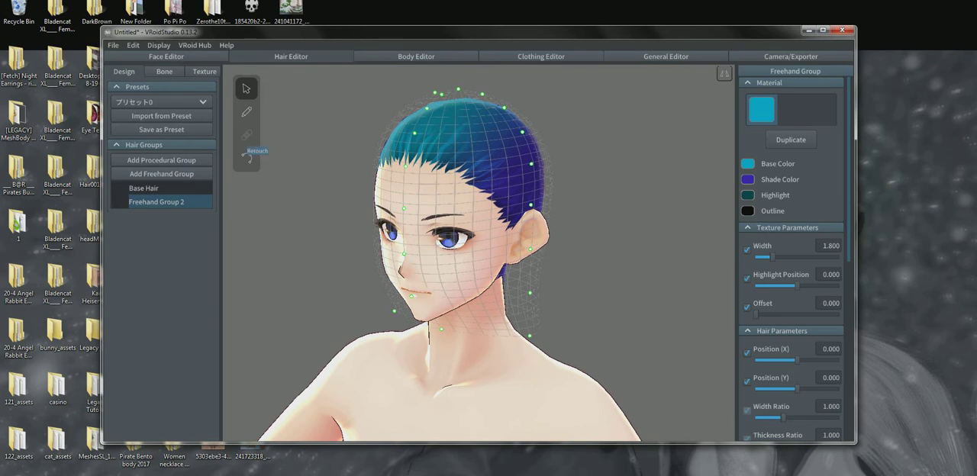
Draw several hair strands with the Hair Brush tool from the crown down over the forehead, side and back of the head
{"action": "left_click", "coordinate": [246, 112]}
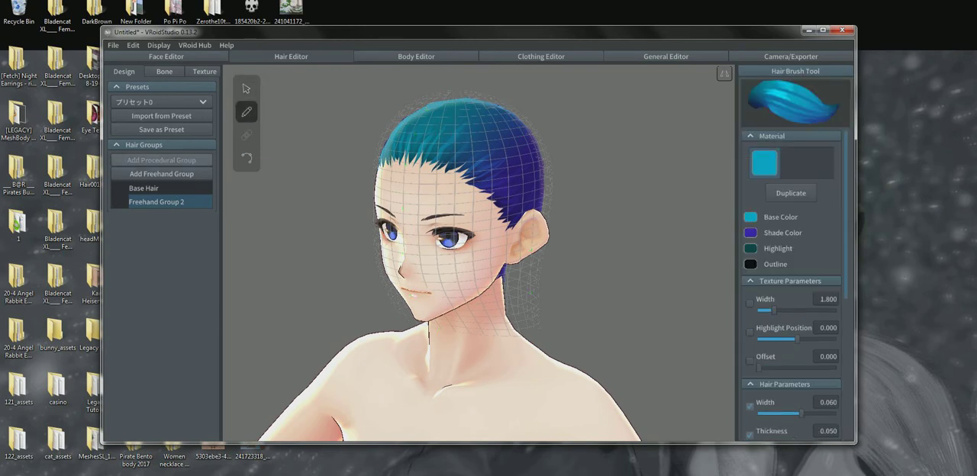
{"action": "mouse_move", "coordinate": [462, 96]}
{"action": "left_mouse_down"}
{"action": "mouse_move", "coordinate": [492, 172]}
{"action": "mouse_move", "coordinate": [489, 203]}
{"action": "mouse_move", "coordinate": [458, 210]}
{"action": "left_mouse_up"}
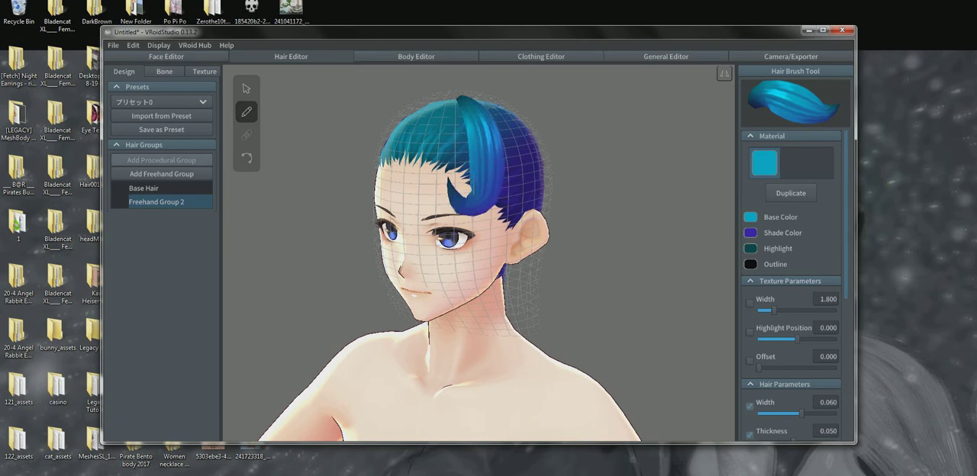
{"action": "left_click_drag", "start_coordinate": [456, 102], "coordinate": [441, 261]}
{"action": "right_click_drag", "start_coordinate": [441, 261], "coordinate": [347, 263]}
{"action": "left_click_drag", "start_coordinate": [436, 128], "coordinate": [446, 286]}
{"action": "left_click_drag", "start_coordinate": [461, 97], "coordinate": [461, 327]}
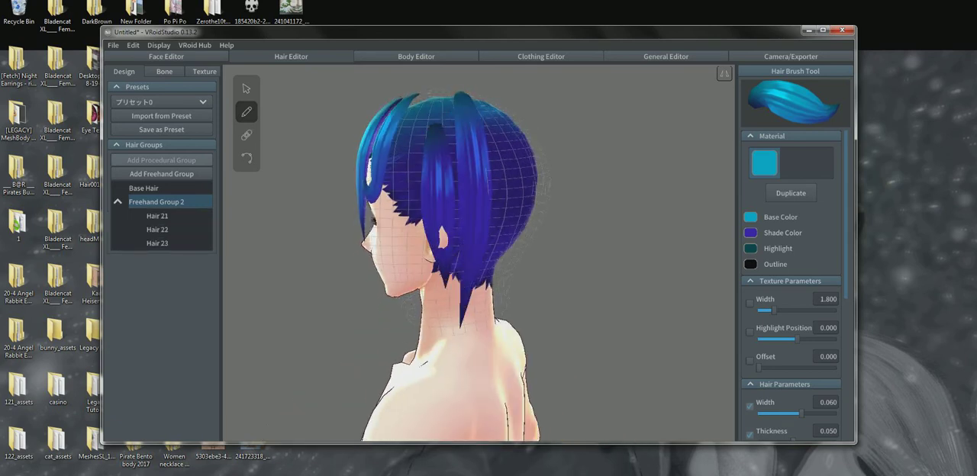
Draw more freehand strands from the crown down the side and back of the head and over the forehead
{"action": "mouse_move", "coordinate": [432, 95]}
{"action": "left_mouse_down"}
{"action": "mouse_move", "coordinate": [408, 200]}
{"action": "mouse_move", "coordinate": [419, 288]}
{"action": "mouse_move", "coordinate": [453, 312]}
{"action": "left_mouse_up"}
{"action": "mouse_move", "coordinate": [454, 311]}
{"action": "right_mouse_down"}
{"action": "mouse_move", "coordinate": [508, 351]}
{"action": "mouse_move", "coordinate": [541, 349]}
{"action": "right_mouse_up"}
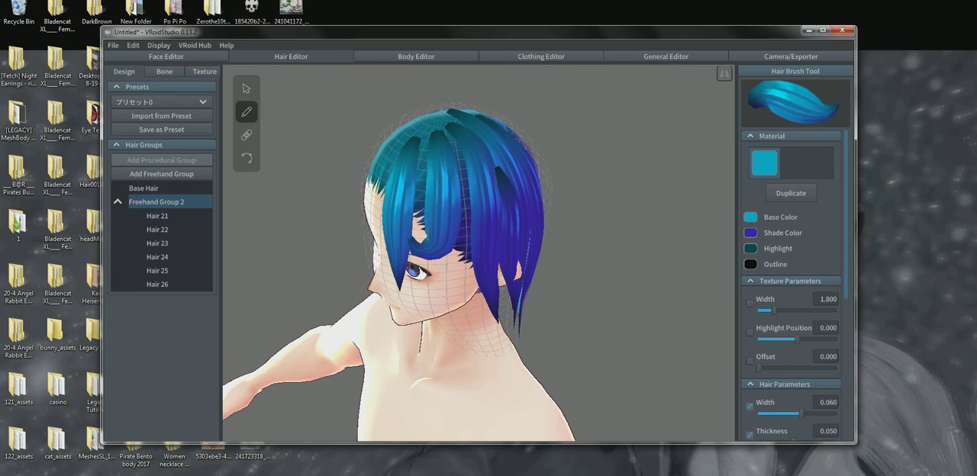
{"action": "right_click_drag", "start_coordinate": [428, 321], "coordinate": [588, 325]}
{"action": "mouse_move", "coordinate": [500, 122]}
{"action": "left_mouse_down"}
{"action": "mouse_move", "coordinate": [501, 254]}
{"action": "mouse_move", "coordinate": [481, 118]}
{"action": "mouse_move", "coordinate": [486, 263]}
{"action": "left_mouse_up"}
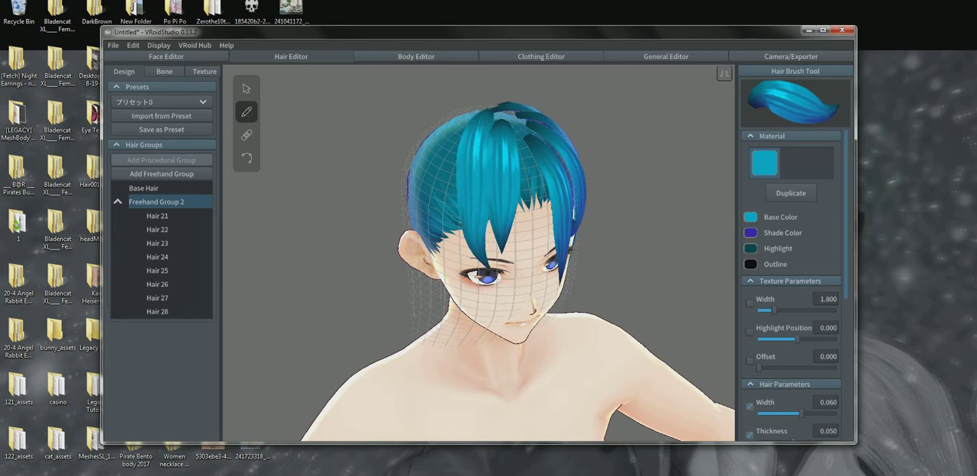
{"action": "left_click_drag", "start_coordinate": [519, 113], "coordinate": [511, 282]}
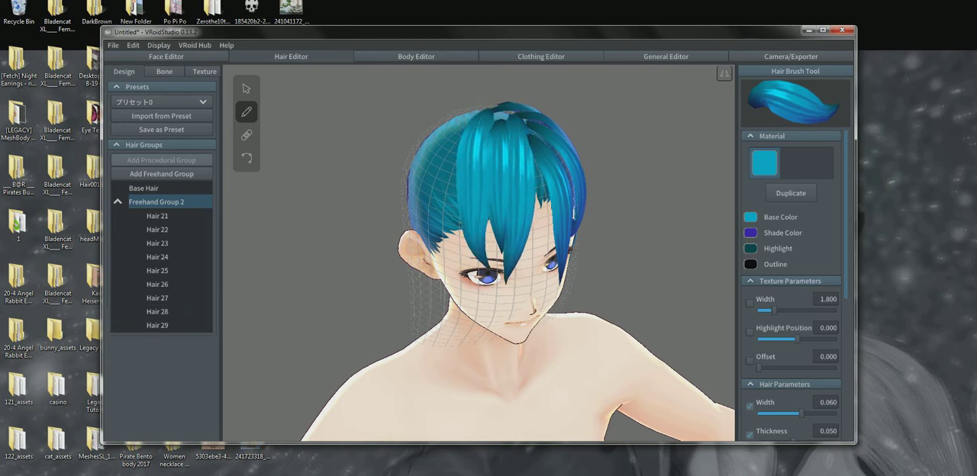
Draw sweeping strands from the crown across the character's right temple, and add another strand on the opposite side of the head
{"action": "right_click_drag", "start_coordinate": [458, 328], "coordinate": [542, 298]}
{"action": "left_click_drag", "start_coordinate": [497, 96], "coordinate": [538, 220]}
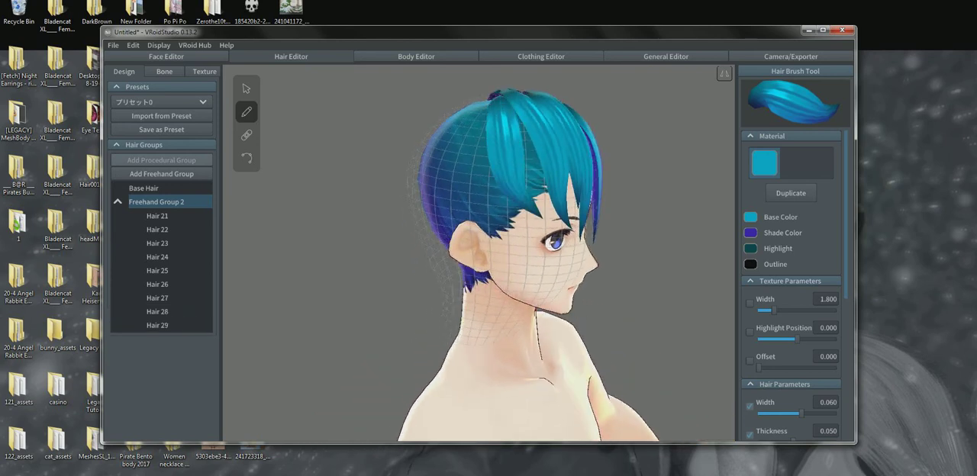
{"action": "left_click_drag", "start_coordinate": [496, 96], "coordinate": [586, 260]}
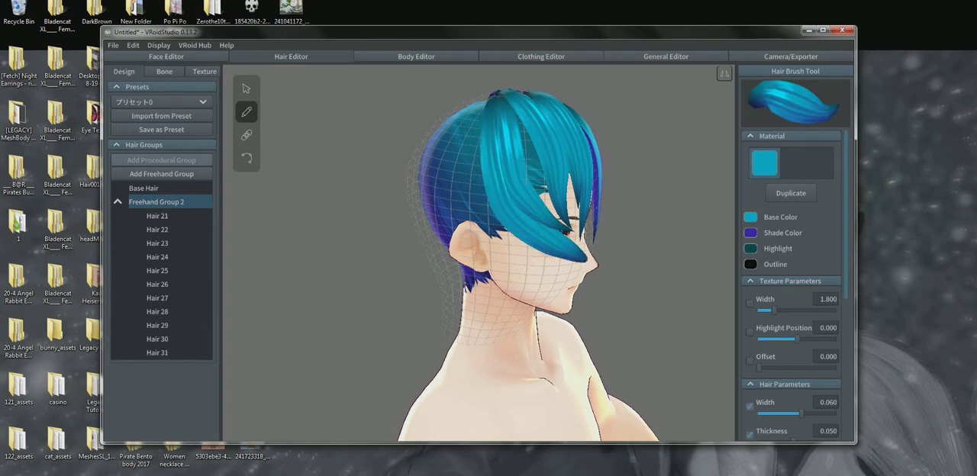
{"action": "left_click_drag", "start_coordinate": [506, 93], "coordinate": [559, 214]}
{"action": "mouse_move", "coordinate": [561, 306]}
{"action": "right_mouse_down"}
{"action": "mouse_move", "coordinate": [374, 314]}
{"action": "mouse_move", "coordinate": [591, 320]}
{"action": "mouse_move", "coordinate": [561, 319]}
{"action": "right_mouse_up"}
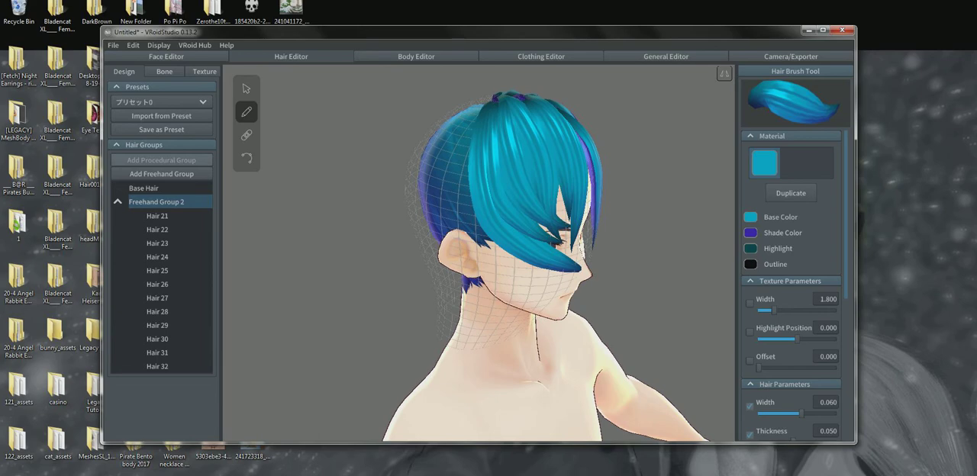
{"action": "right_click_drag", "start_coordinate": [565, 259], "coordinate": [347, 256]}
{"action": "mouse_move", "coordinate": [433, 116]}
{"action": "left_mouse_down"}
{"action": "mouse_move", "coordinate": [434, 194]}
{"action": "mouse_move", "coordinate": [392, 241]}
{"action": "left_mouse_up"}
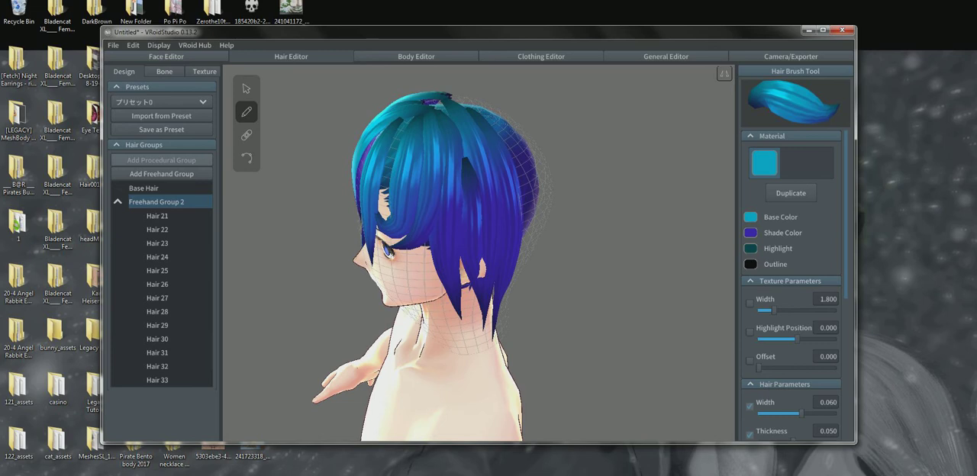
Delete the freehand group holding the drawn strands and add a new empty freehand group
{"action": "right_click", "coordinate": [166, 201]}
{"action": "left_click", "coordinate": [191, 263]}
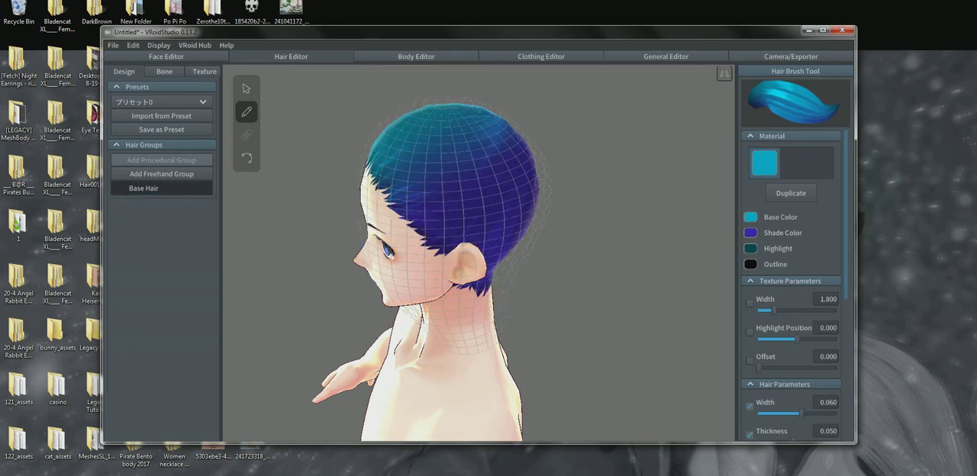
{"action": "left_click", "coordinate": [161, 174]}
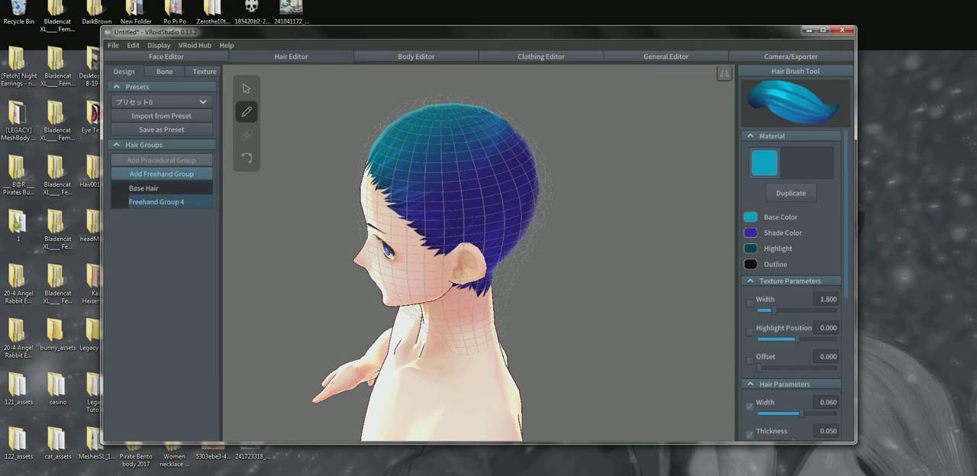
Move the new freehand group's front guide mesh points at chin and neck level forward, lowering the neck point, using the Select tool
{"action": "right_click_drag", "start_coordinate": [458, 268], "coordinate": [493, 227]}
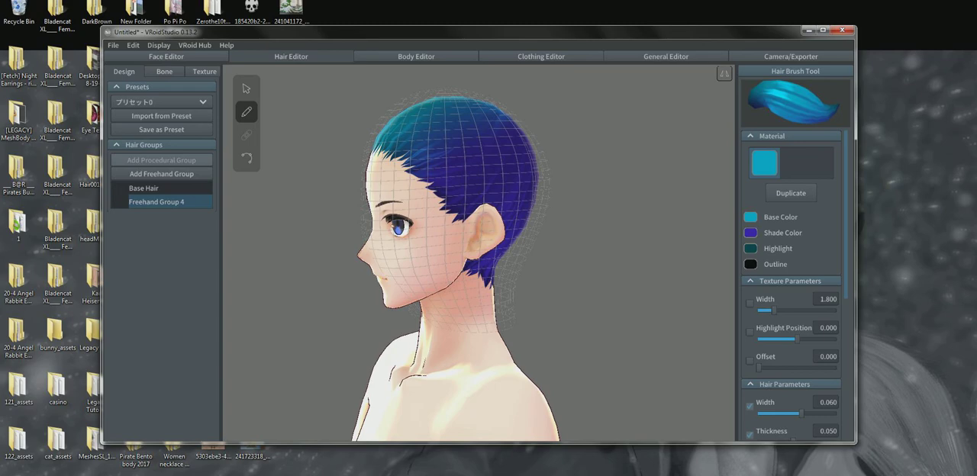
{"action": "right_click_drag", "start_coordinate": [428, 260], "coordinate": [595, 259]}
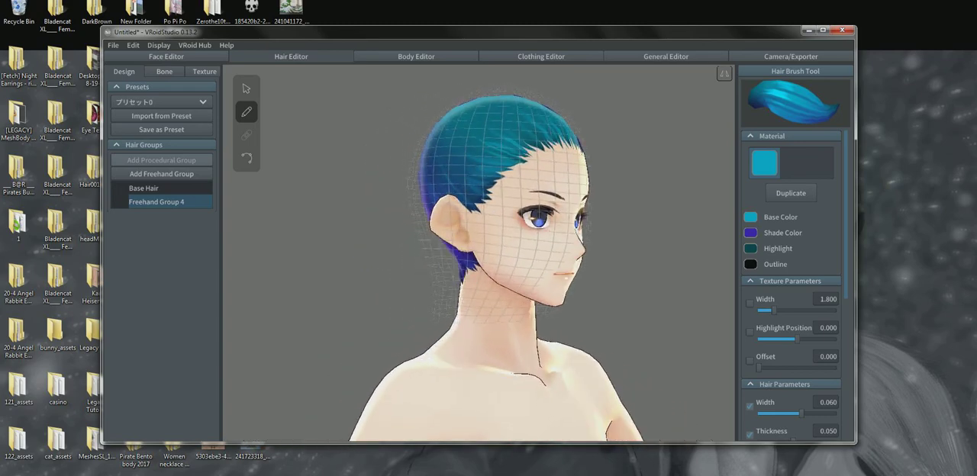
{"action": "right_click_drag", "start_coordinate": [504, 260], "coordinate": [489, 246]}
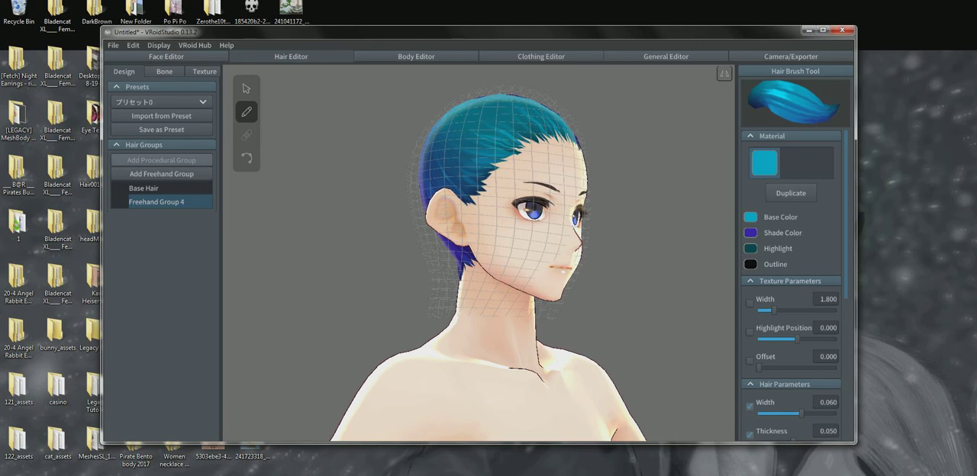
{"action": "right_click_drag", "start_coordinate": [488, 252], "coordinate": [504, 255]}
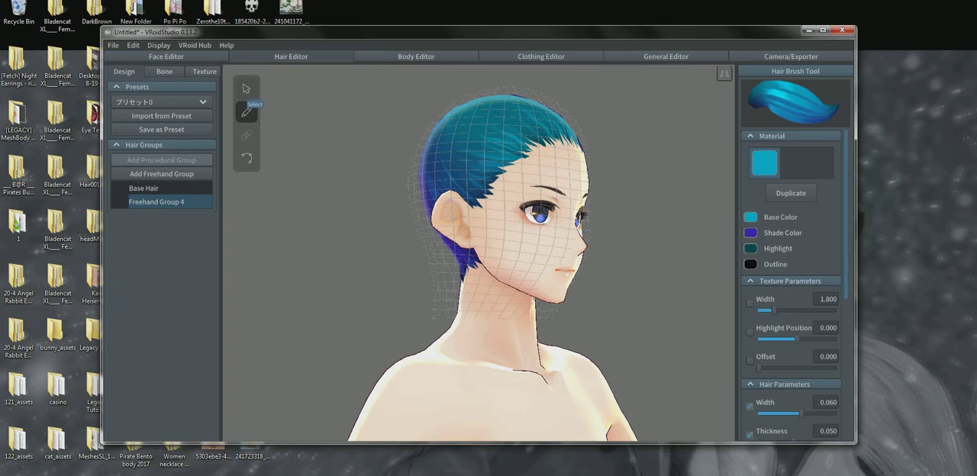
{"action": "left_click", "coordinate": [246, 89]}
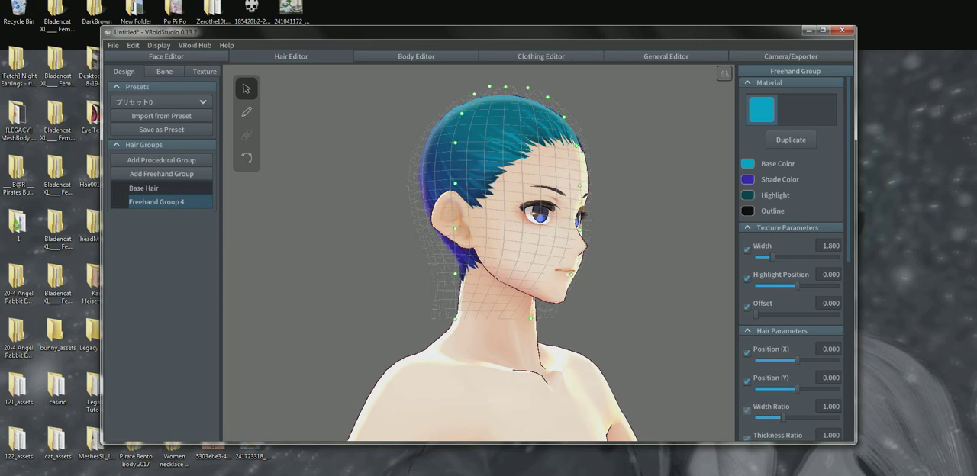
{"action": "right_click_drag", "start_coordinate": [488, 252], "coordinate": [481, 263]}
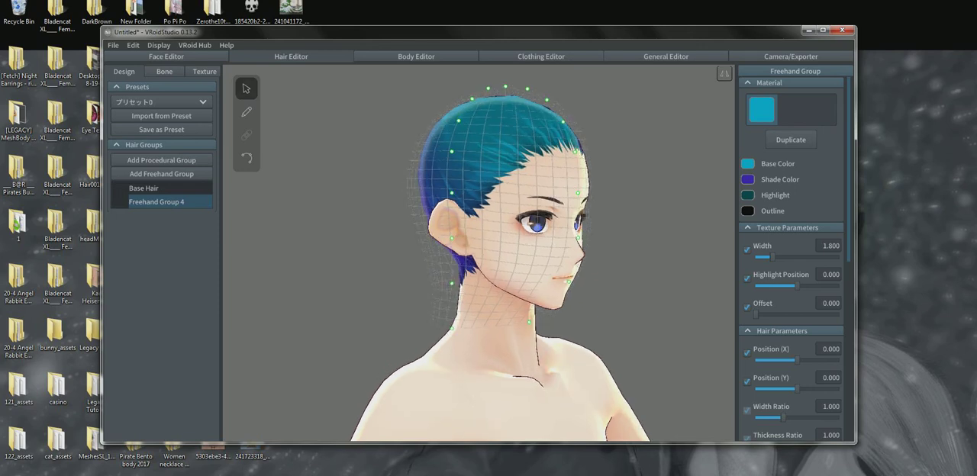
{"action": "right_click_drag", "start_coordinate": [481, 259], "coordinate": [550, 258]}
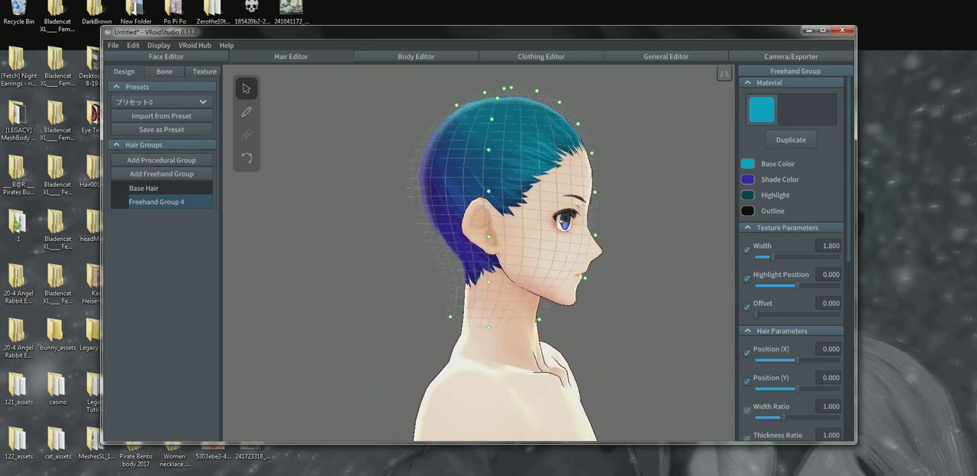
{"action": "left_click_drag", "start_coordinate": [539, 320], "coordinate": [585, 333]}
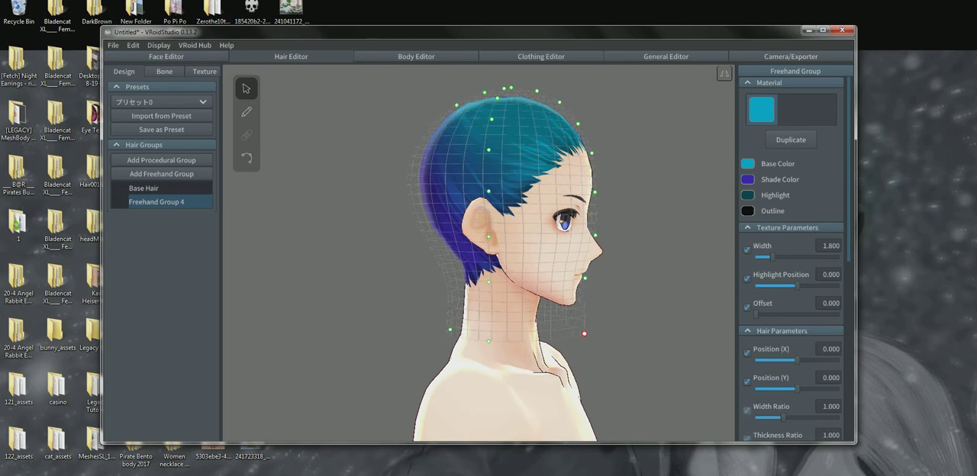
{"action": "left_click_drag", "start_coordinate": [585, 278], "coordinate": [595, 278]}
Move the guide mesh's side control points at jaw level down and slightly inward from the front view
{"action": "right_click_drag", "start_coordinate": [587, 278], "coordinate": [466, 276]}
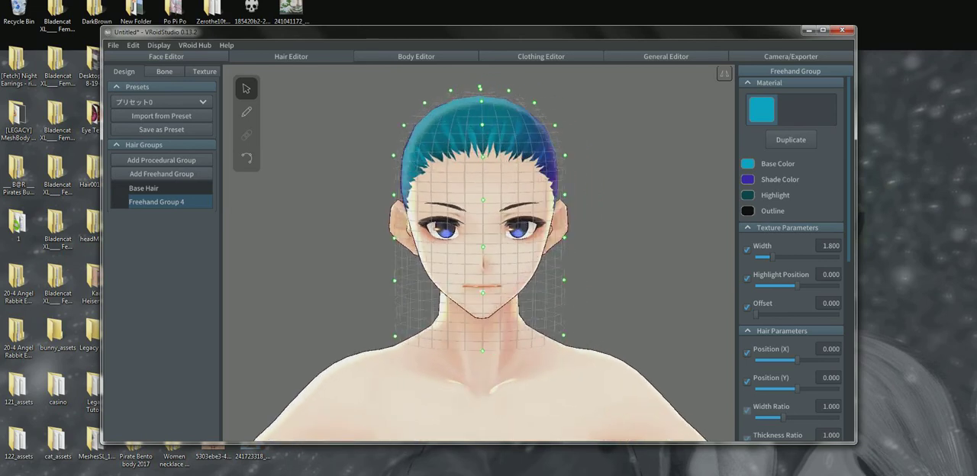
{"action": "mouse_move", "coordinate": [564, 280]}
{"action": "left_mouse_down"}
{"action": "mouse_move", "coordinate": [533, 298]}
{"action": "mouse_move", "coordinate": [559, 297]}
{"action": "left_mouse_up"}
{"action": "left_click_drag", "start_coordinate": [394, 296], "coordinate": [400, 303]}
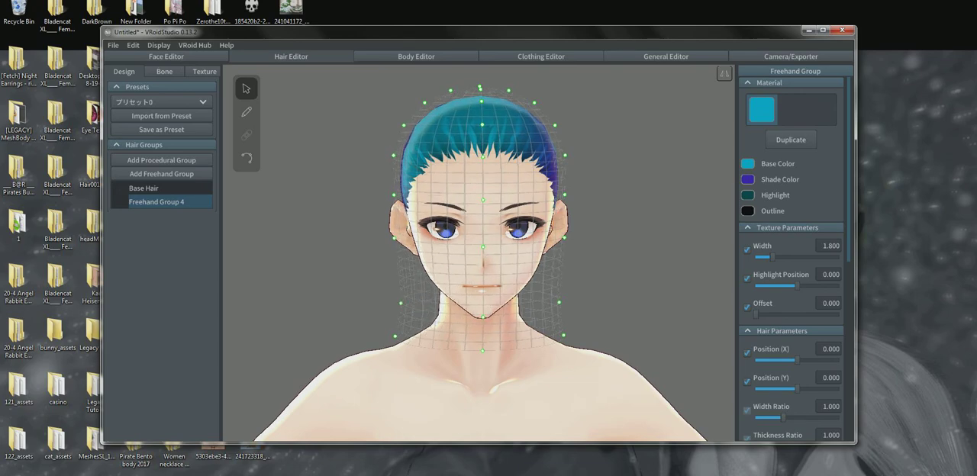
{"action": "mouse_move", "coordinate": [404, 305]}
{"action": "right_mouse_down"}
{"action": "mouse_move", "coordinate": [282, 308]}
{"action": "mouse_move", "coordinate": [404, 306]}
{"action": "right_mouse_up"}
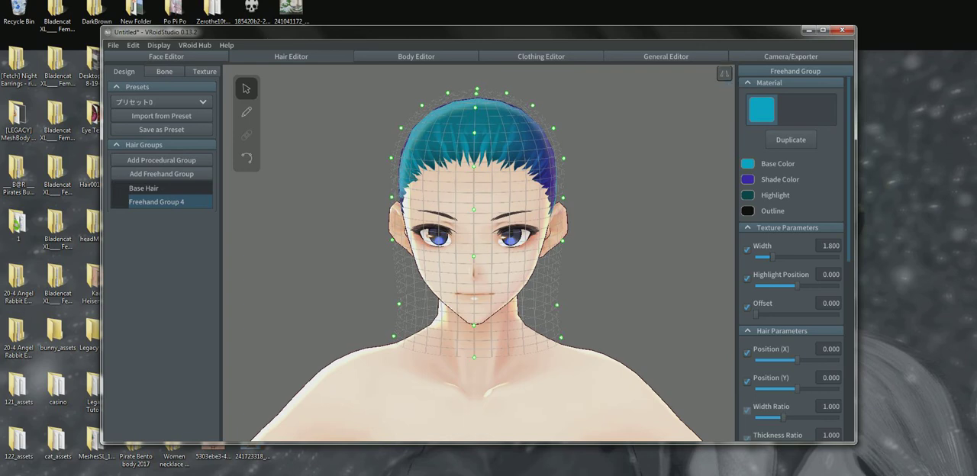
Draw mirrored hair strands with the Hair Brush from the crown over the forehead and down the sides of the face
{"action": "left_click", "coordinate": [247, 112]}
{"action": "mouse_move", "coordinate": [464, 96]}
{"action": "left_mouse_down"}
{"action": "mouse_move", "coordinate": [450, 102]}
{"action": "mouse_move", "coordinate": [436, 218]}
{"action": "left_mouse_up"}
{"action": "right_click_drag", "start_coordinate": [436, 218], "coordinate": [359, 236]}
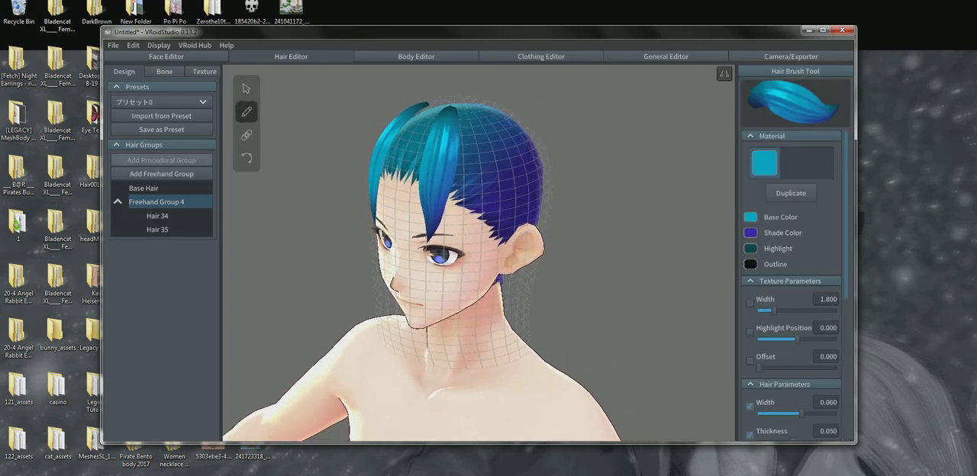
{"action": "left_click_drag", "start_coordinate": [467, 109], "coordinate": [482, 312]}
{"action": "right_click_drag", "start_coordinate": [482, 311], "coordinate": [499, 313]}
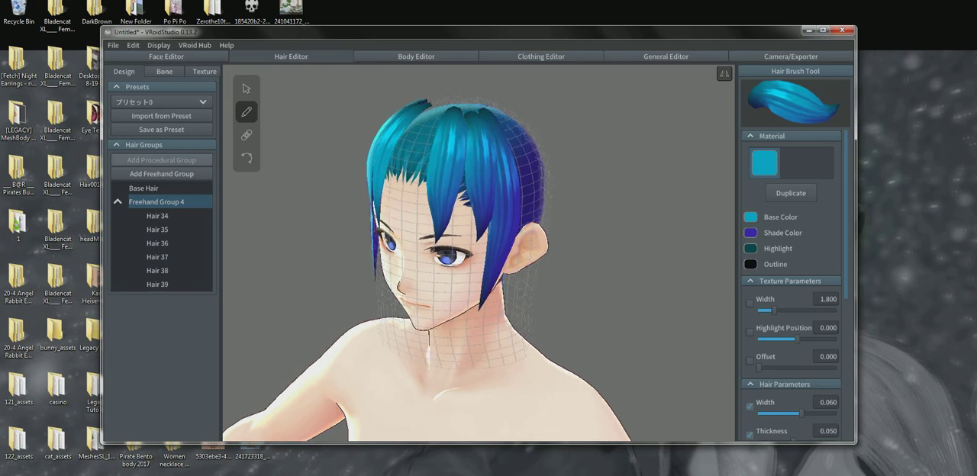
{"action": "right_click_drag", "start_coordinate": [450, 351], "coordinate": [624, 433]}
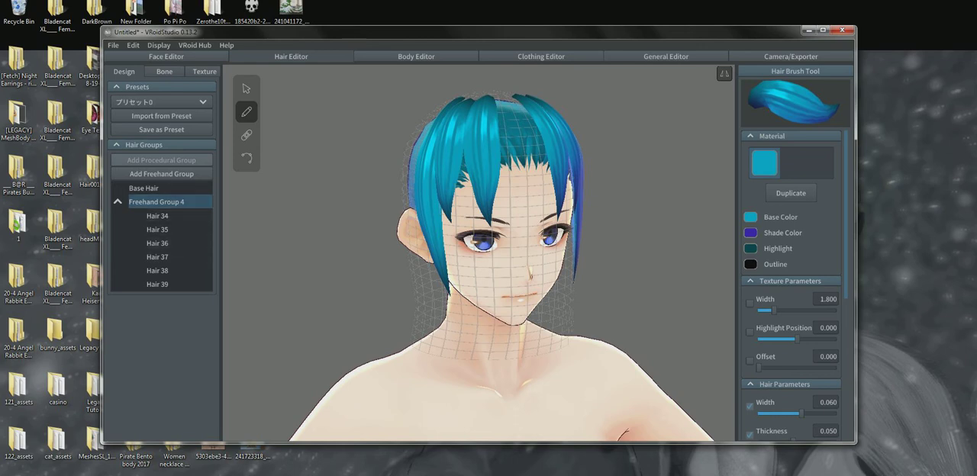
Undo all the mirrored strands drawn in the new freehand group
{"action": "key", "text": "ctrl+z"}
{"action": "key", "text": "ctrl+z"}
{"action": "key", "text": "ctrl+z"}
{"action": "key", "text": "ctrl+z"}
{"action": "key", "text": "ctrl+z"}
{"action": "key", "text": "ctrl+z"}
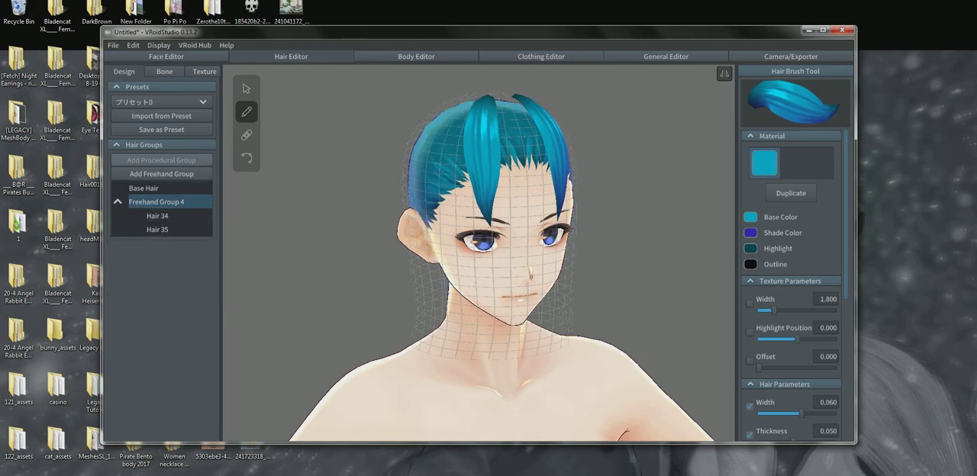
{"action": "right_click_drag", "start_coordinate": [504, 268], "coordinate": [439, 251]}
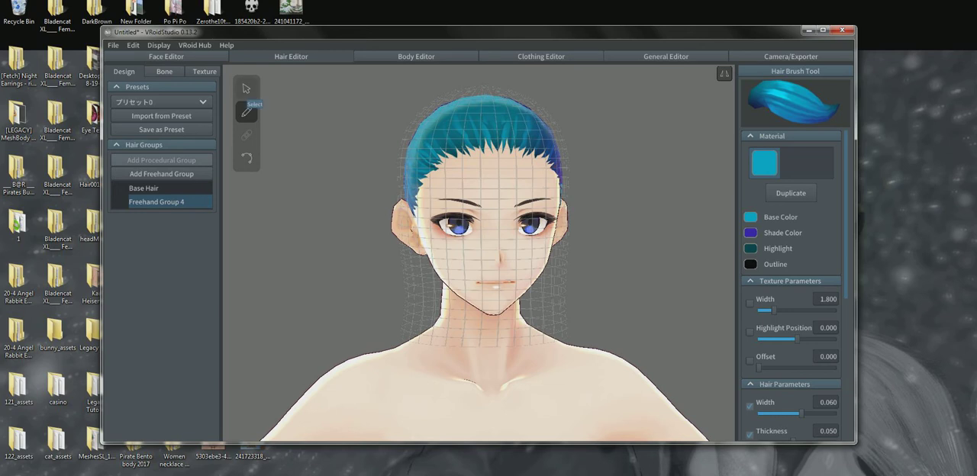
Widen the guide mesh below the ears by pulling its side control points at jaw and neck level outward
{"action": "left_click", "coordinate": [246, 89]}
{"action": "scroll", "coordinate": [246, 89], "scroll_direction": "up", "scroll_amount": 2}
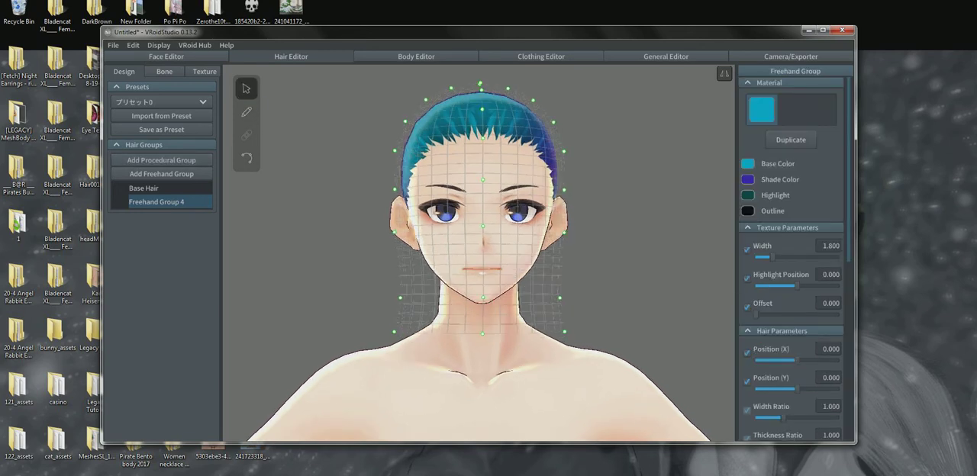
{"action": "right_click_drag", "start_coordinate": [481, 245], "coordinate": [490, 271]}
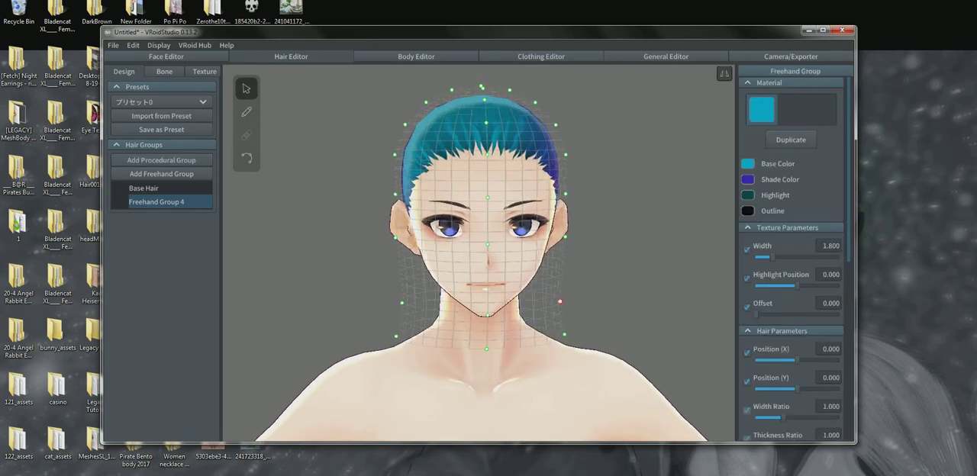
{"action": "mouse_move", "coordinate": [559, 302]}
{"action": "left_mouse_down"}
{"action": "mouse_move", "coordinate": [535, 307]}
{"action": "mouse_move", "coordinate": [581, 299]}
{"action": "mouse_move", "coordinate": [548, 300]}
{"action": "mouse_move", "coordinate": [570, 298]}
{"action": "left_mouse_up"}
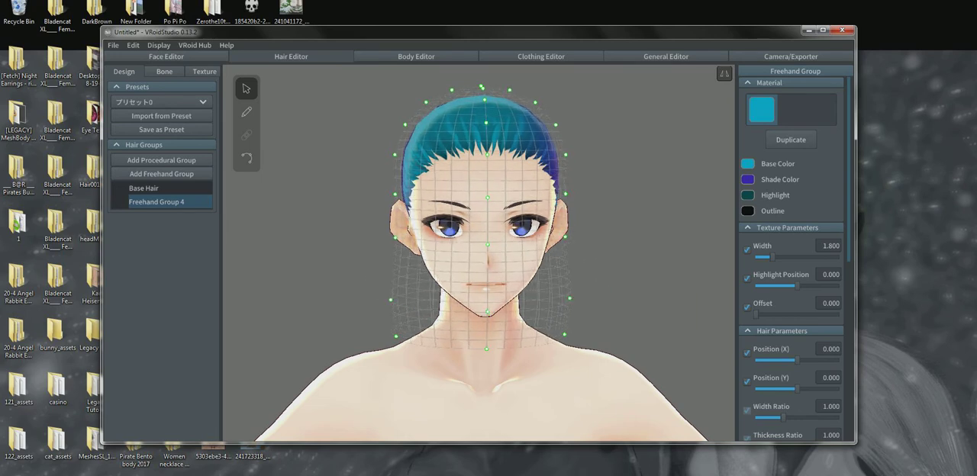
{"action": "right_click_drag", "start_coordinate": [569, 298], "coordinate": [555, 298]}
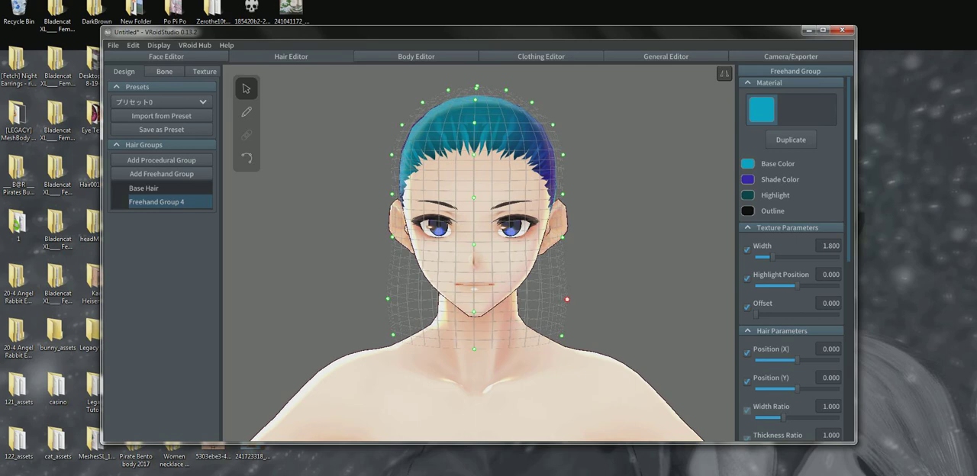
{"action": "left_click_drag", "start_coordinate": [568, 300], "coordinate": [598, 298]}
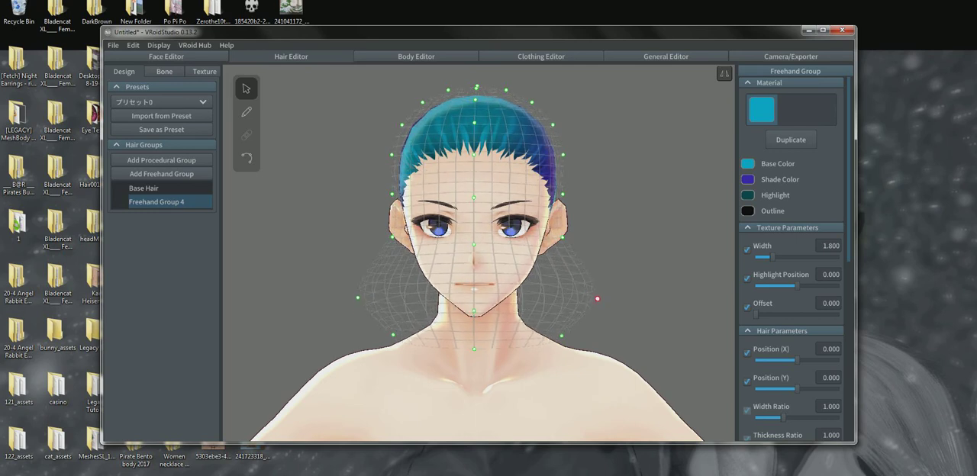
{"action": "left_click_drag", "start_coordinate": [562, 335], "coordinate": [595, 339]}
Move the guide mesh's back control point at the nape up and closer to the head from the side view
{"action": "right_click_drag", "start_coordinate": [595, 339], "coordinate": [706, 335]}
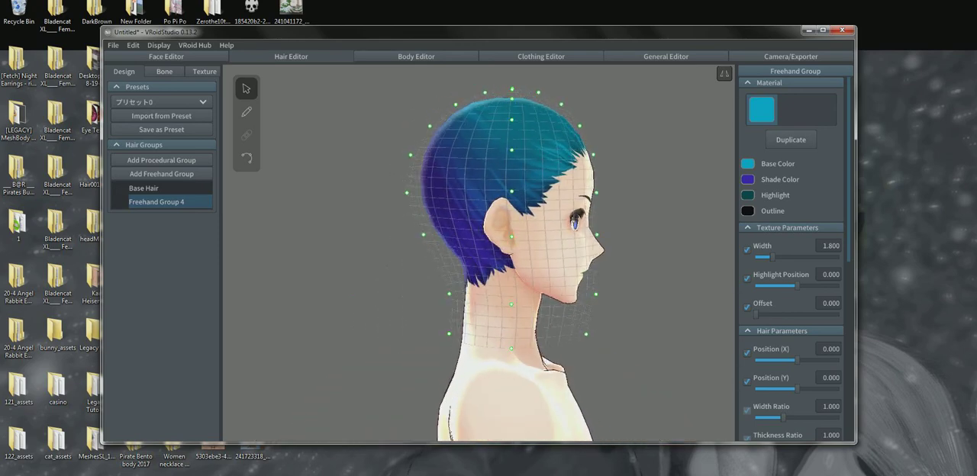
{"action": "left_click_drag", "start_coordinate": [449, 293], "coordinate": [466, 279]}
{"action": "left_click_drag", "start_coordinate": [465, 278], "coordinate": [452, 277]}
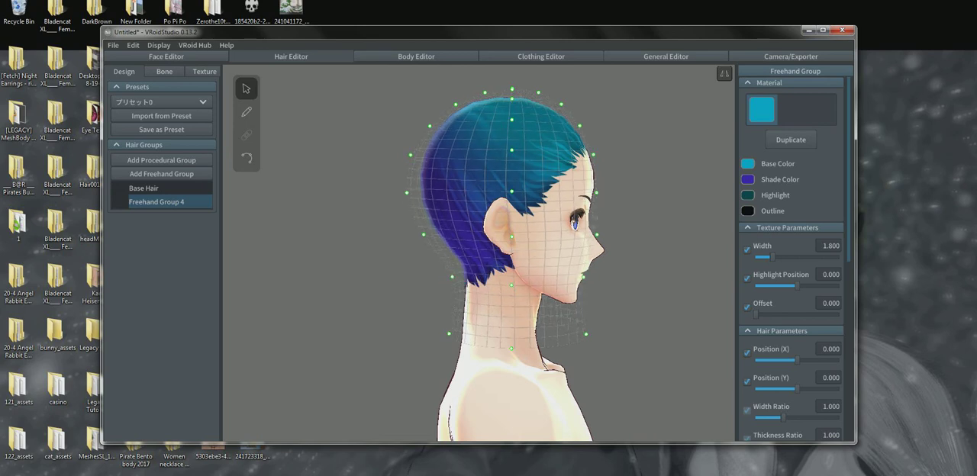
{"action": "right_click_drag", "start_coordinate": [473, 280], "coordinate": [509, 279]}
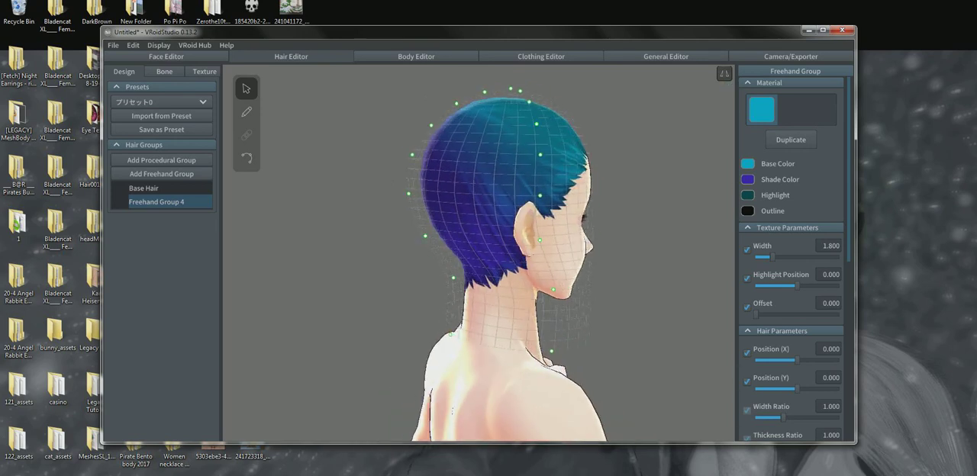
{"action": "right_click_drag", "start_coordinate": [641, 229], "coordinate": [650, 229]}
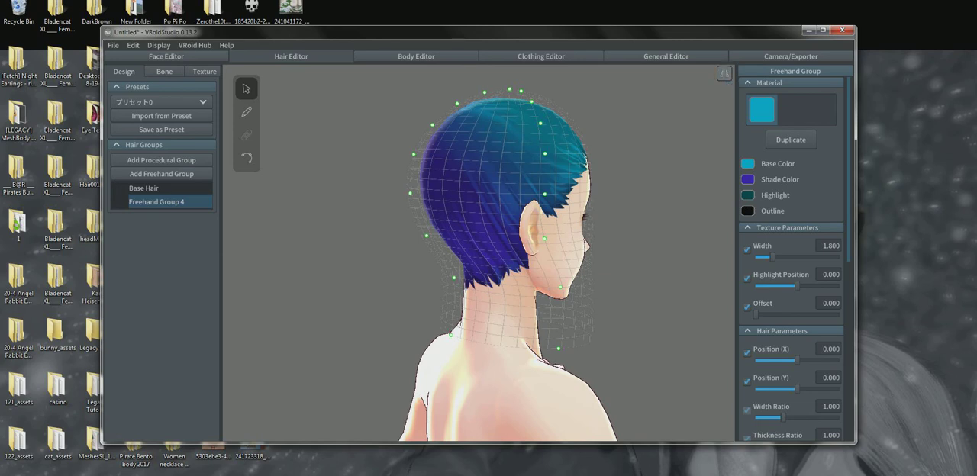
{"action": "left_click_drag", "start_coordinate": [454, 278], "coordinate": [463, 271]}
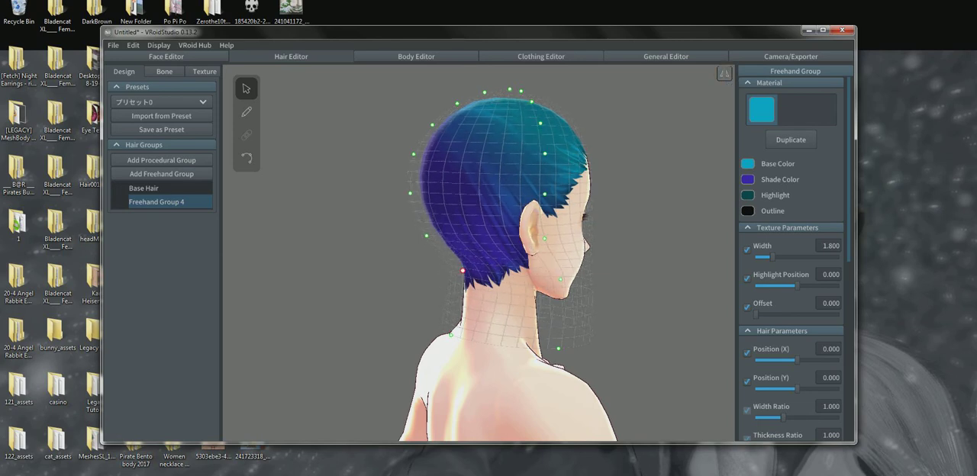
Pull the guide mesh's front control point at mouth level slightly forward, away from the face
{"action": "right_click_drag", "start_coordinate": [481, 271], "coordinate": [397, 272]}
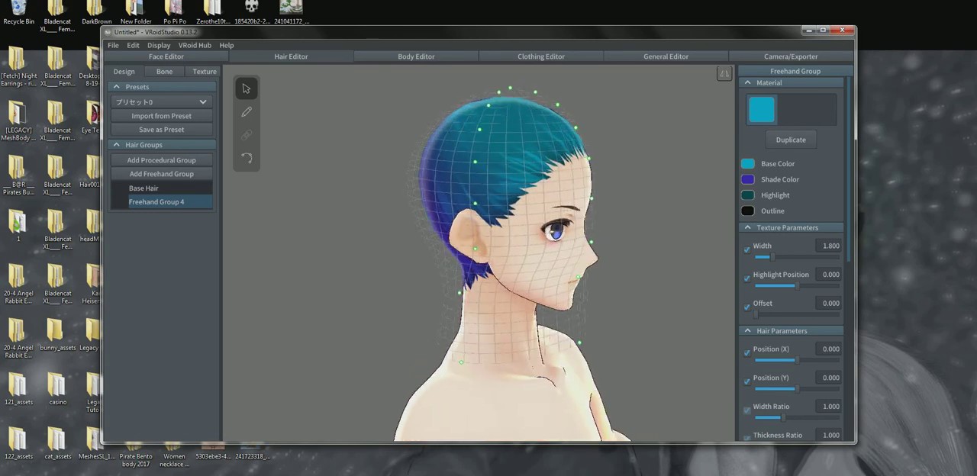
{"action": "left_click_drag", "start_coordinate": [577, 277], "coordinate": [591, 285]}
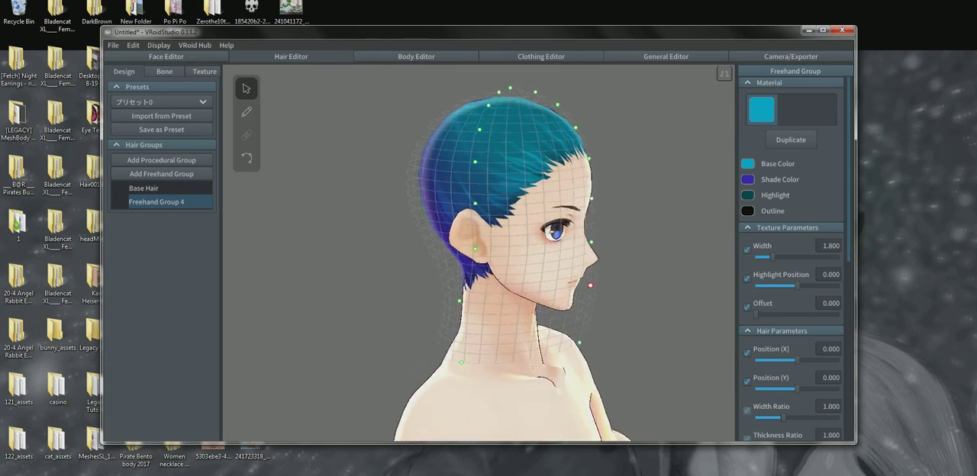
{"action": "mouse_move", "coordinate": [594, 287]}
{"action": "right_mouse_down"}
{"action": "mouse_move", "coordinate": [639, 287]}
{"action": "mouse_move", "coordinate": [500, 287]}
{"action": "right_mouse_up"}
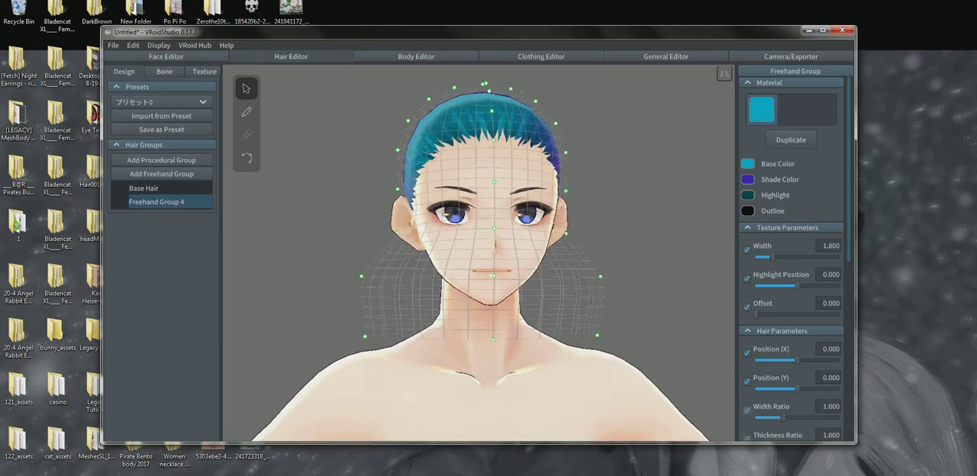
Delete Freehand Group 4, add a new freehand group and select it to show its guide mesh
{"action": "mouse_move", "coordinate": [194, 202]}
{"action": "right_click", "coordinate": [167, 197]}
{"action": "left_click", "coordinate": [183, 263]}
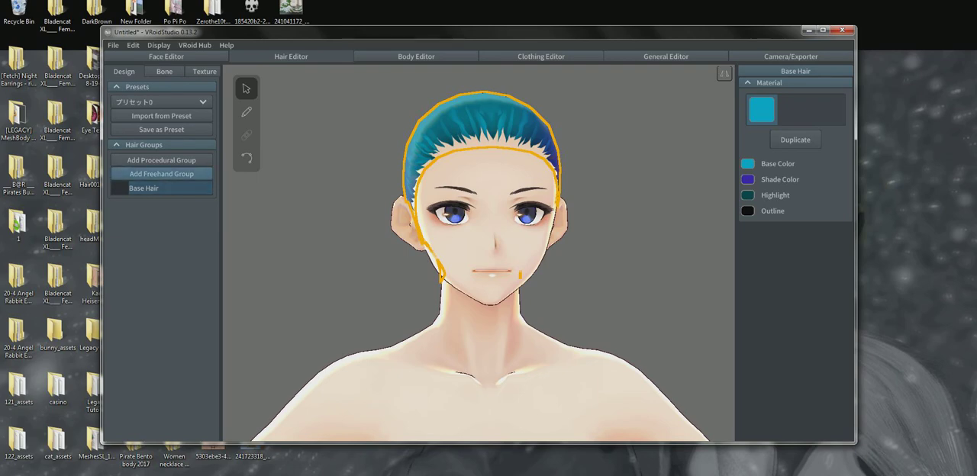
{"action": "left_click", "coordinate": [164, 174]}
{"action": "mouse_move", "coordinate": [473, 260]}
{"action": "right_mouse_down"}
{"action": "mouse_move", "coordinate": [353, 267]}
{"action": "mouse_move", "coordinate": [473, 261]}
{"action": "right_mouse_up"}
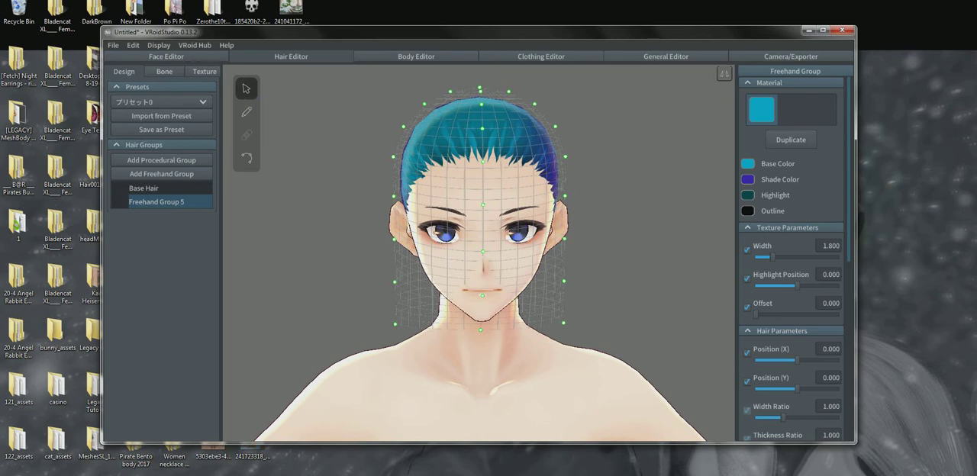
{"action": "left_click", "coordinate": [247, 90]}
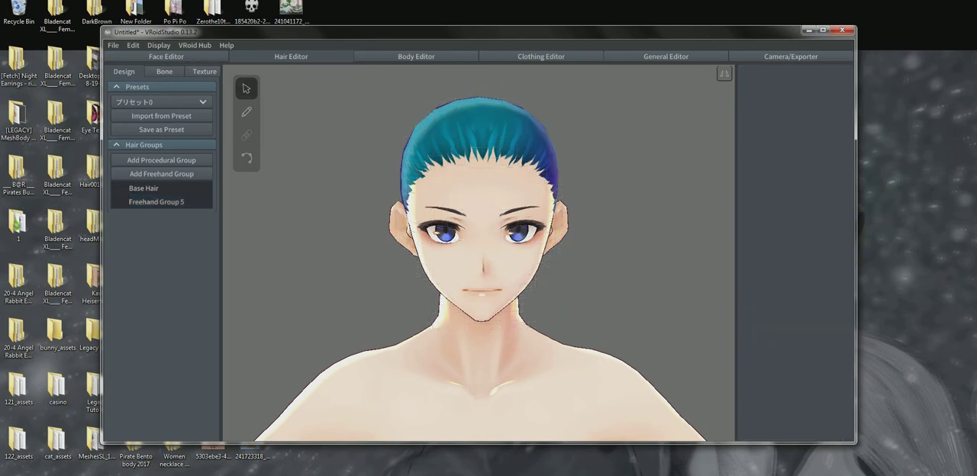
{"action": "left_click", "coordinate": [192, 200]}
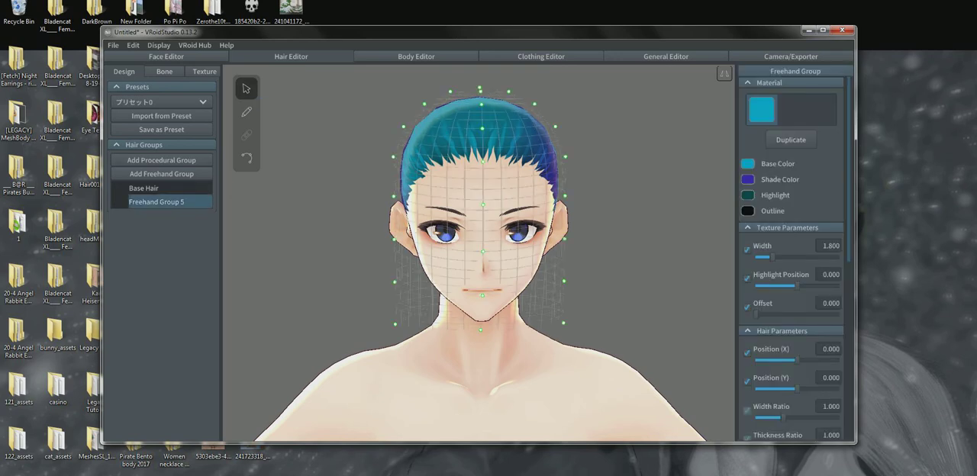
Set the new freehand group's Fit To Head (Z) guide parameter to 0.000
{"action": "scroll", "coordinate": [790, 260], "scroll_direction": "down", "scroll_amount": 10}
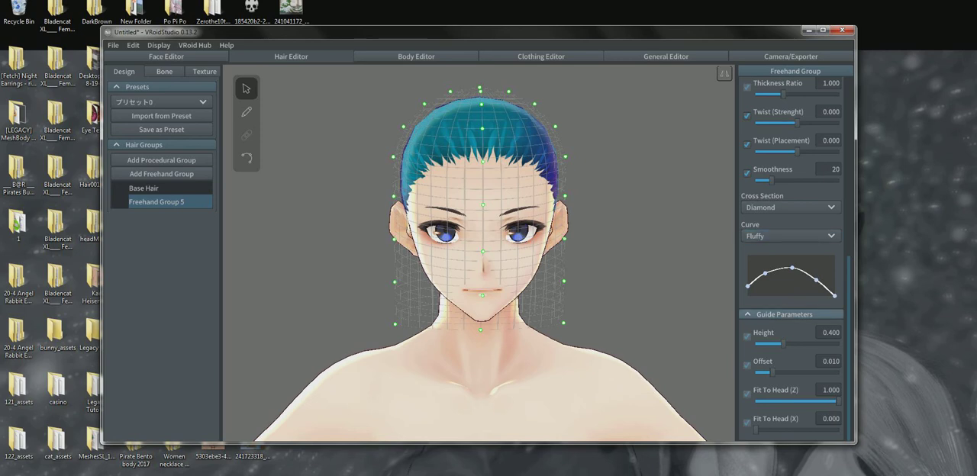
{"action": "right_click_drag", "start_coordinate": [535, 267], "coordinate": [497, 251]}
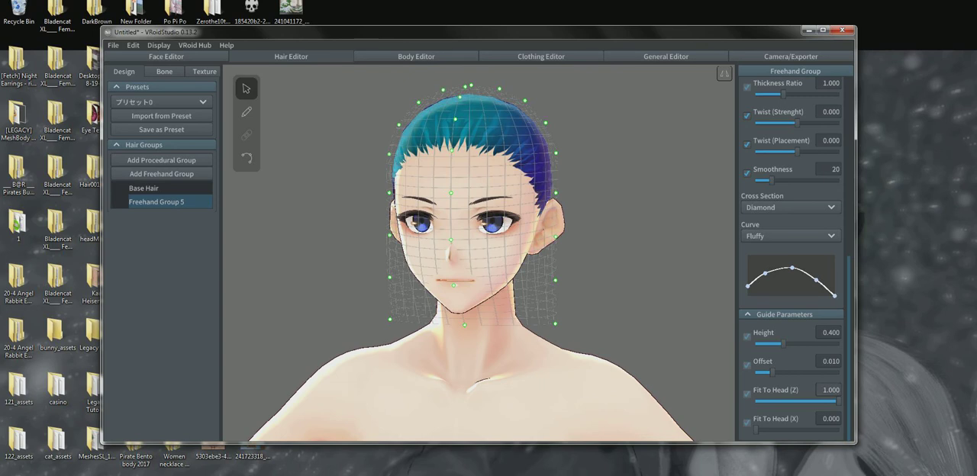
{"action": "scroll", "coordinate": [519, 290], "scroll_direction": "down", "scroll_amount": 2}
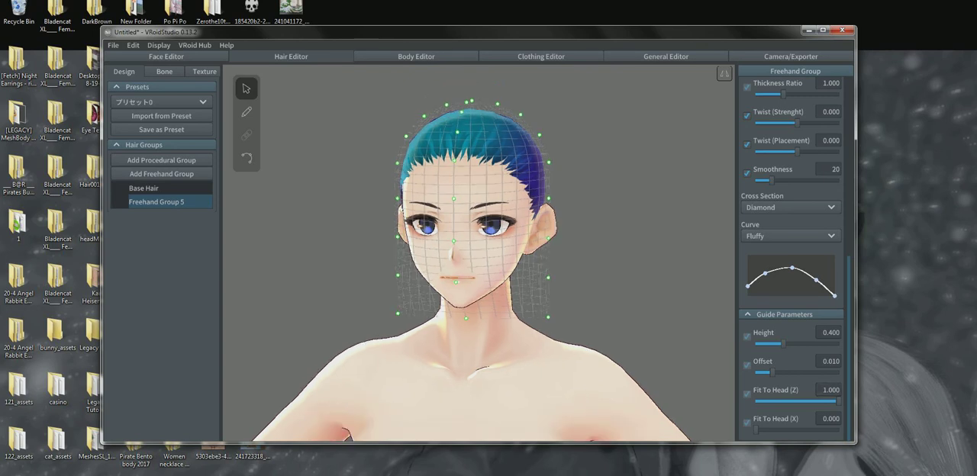
{"action": "middle_click_drag", "start_coordinate": [519, 290], "coordinate": [519, 230]}
{"action": "right_click_drag", "start_coordinate": [519, 244], "coordinate": [498, 246]}
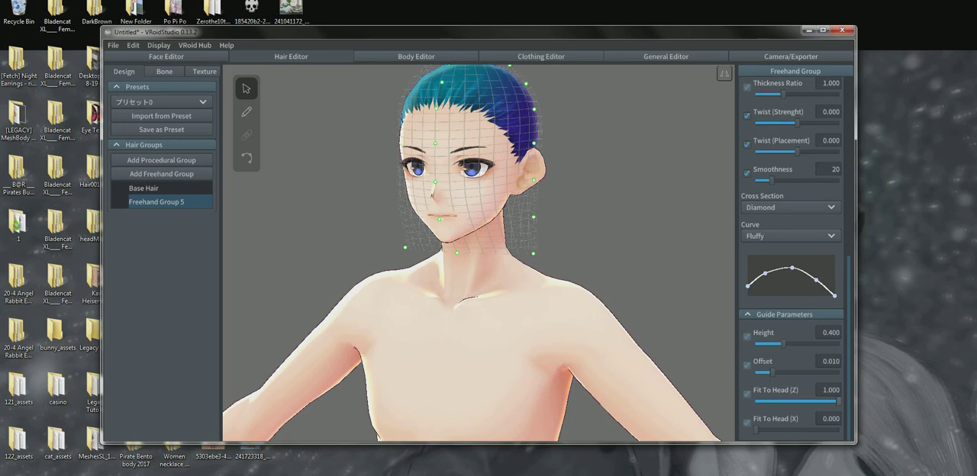
{"action": "left_click_drag", "start_coordinate": [838, 401], "coordinate": [756, 401]}
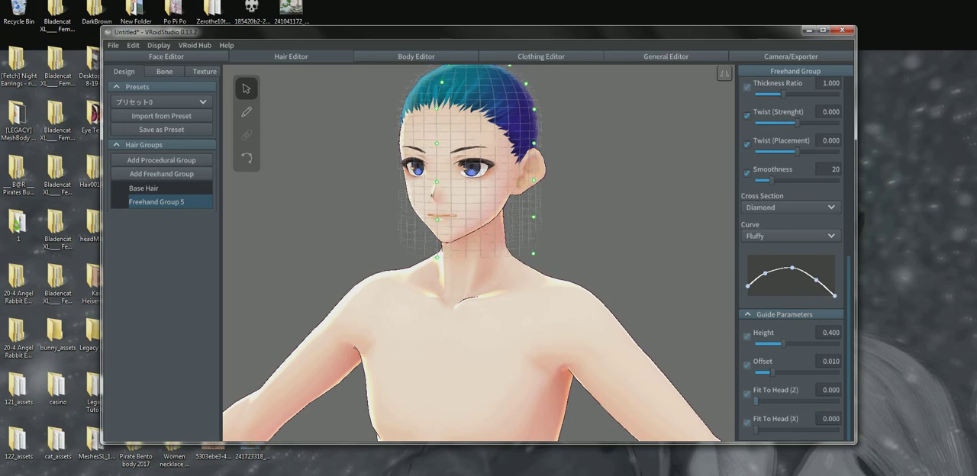
{"action": "right_click_drag", "start_coordinate": [580, 251], "coordinate": [630, 252]}
{"action": "scroll", "coordinate": [479, 251], "scroll_direction": "up", "scroll_amount": 3}
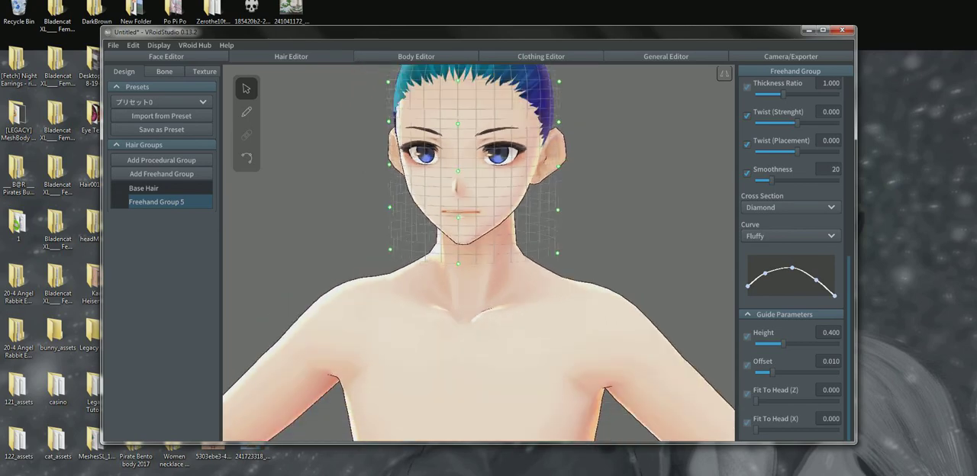
{"action": "right_click_drag", "start_coordinate": [534, 252], "coordinate": [432, 251]}
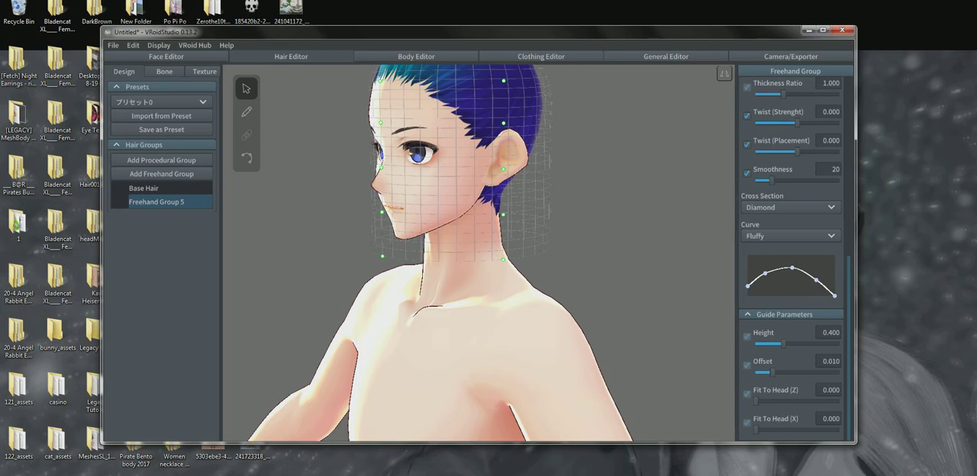
Try a Fit To Head (Z) value of 0.860 on the guide mesh and return it to 0.000
{"action": "left_click_drag", "start_coordinate": [756, 402], "coordinate": [827, 401]}
{"action": "right_click_drag", "start_coordinate": [580, 290], "coordinate": [624, 292]}
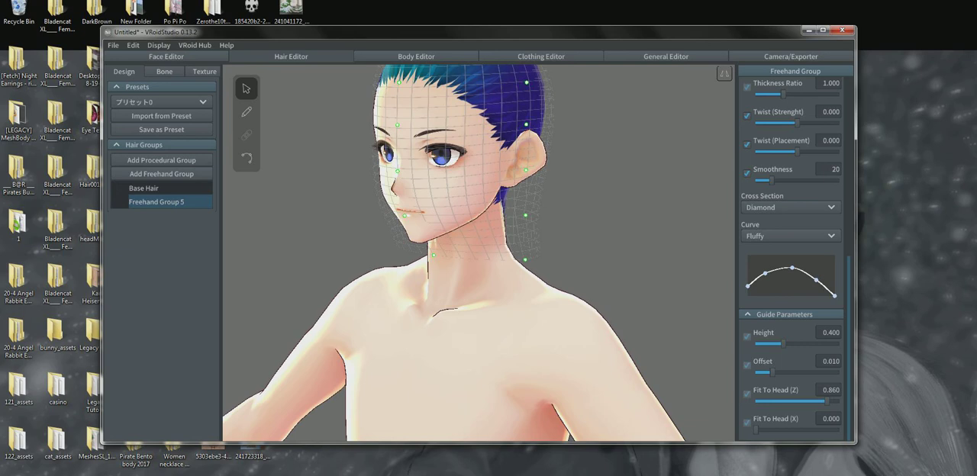
{"action": "right_click_drag", "start_coordinate": [580, 290], "coordinate": [633, 304]}
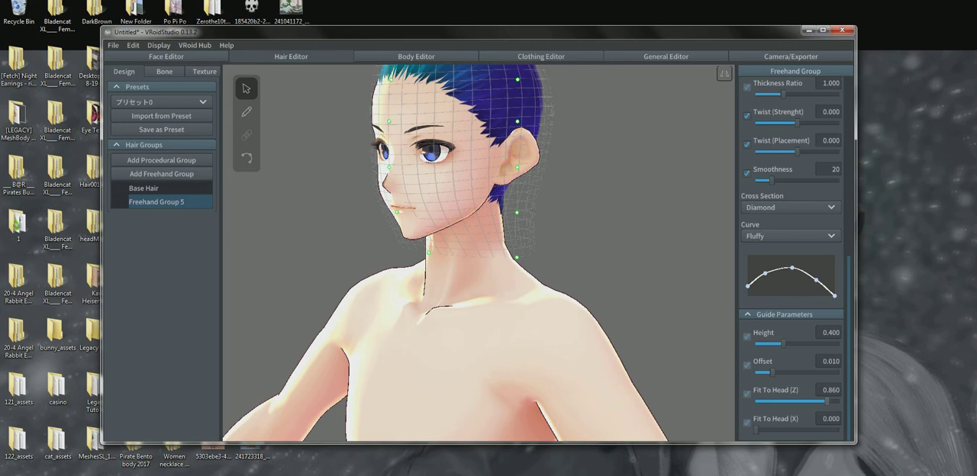
{"action": "left_click_drag", "start_coordinate": [826, 401], "coordinate": [755, 401]}
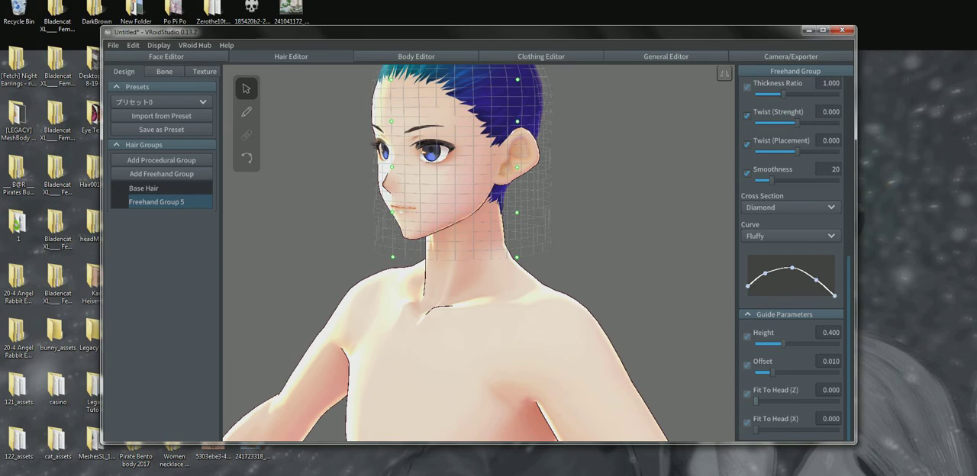
Nudge the guide mesh's back control point at nape level from the side view
{"action": "right_click_drag", "start_coordinate": [427, 259], "coordinate": [617, 257]}
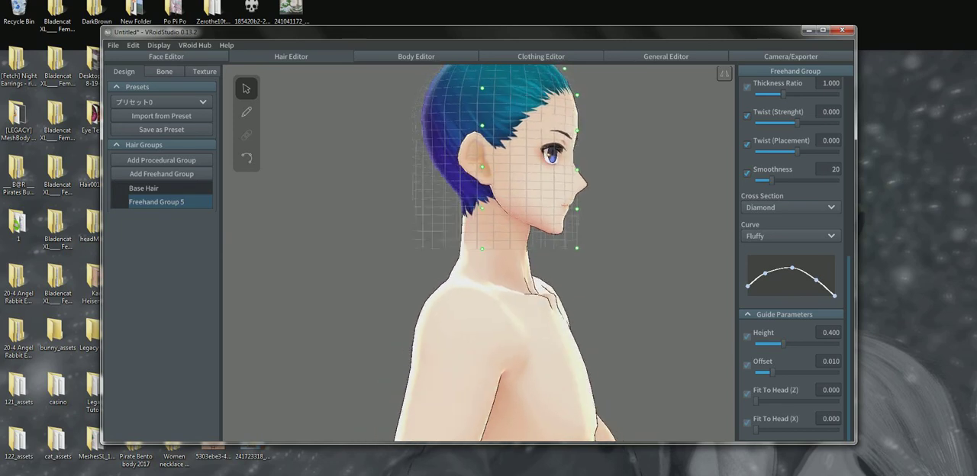
{"action": "right_click_drag", "start_coordinate": [617, 256], "coordinate": [527, 258]}
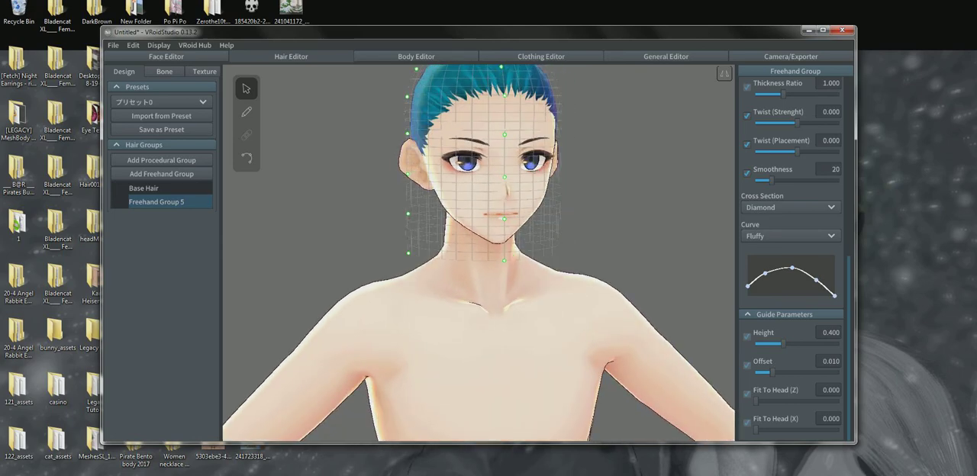
{"action": "middle_click_drag", "start_coordinate": [526, 258], "coordinate": [497, 327]}
{"action": "right_click_drag", "start_coordinate": [496, 326], "coordinate": [402, 327]}
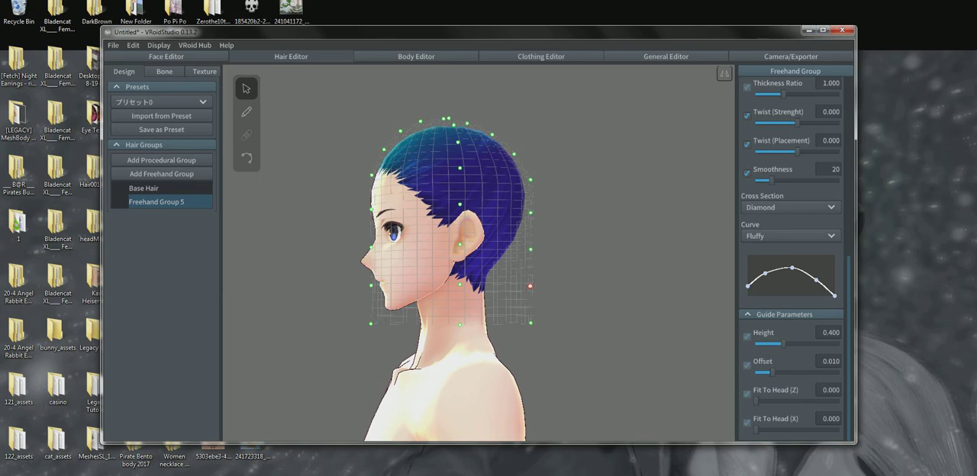
{"action": "left_click_drag", "start_coordinate": [530, 286], "coordinate": [524, 289]}
{"action": "right_click_drag", "start_coordinate": [526, 290], "coordinate": [603, 295]}
{"action": "middle_click_drag", "start_coordinate": [603, 296], "coordinate": [704, 248]}
{"action": "right_click_drag", "start_coordinate": [703, 249], "coordinate": [678, 250]}
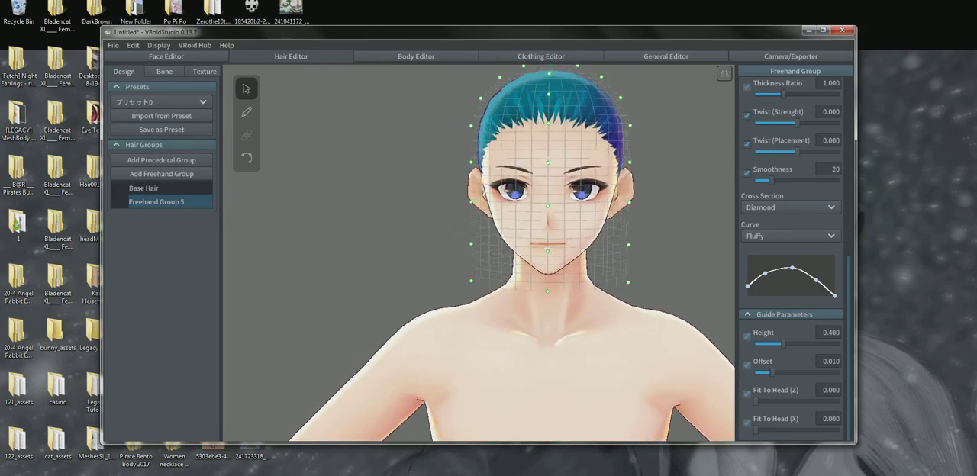
{"action": "middle_click_drag", "start_coordinate": [677, 250], "coordinate": [643, 281]}
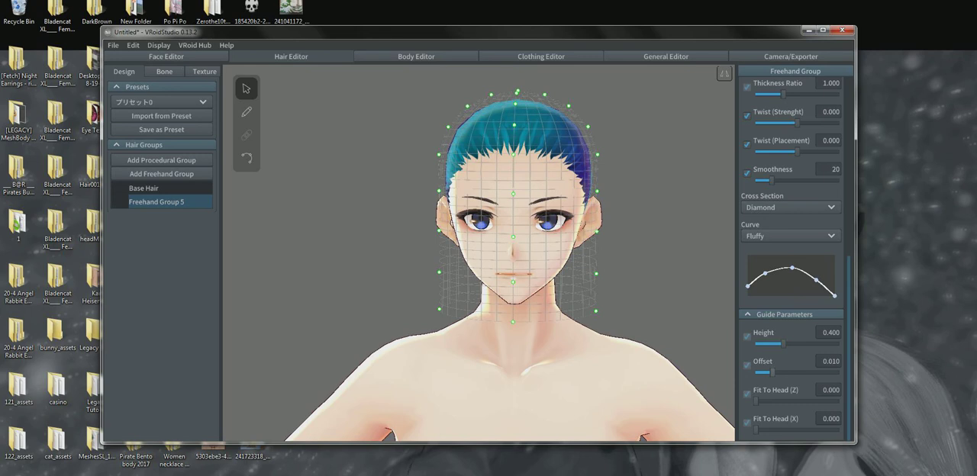
Bring the guide mesh closer to the head by setting its guide Offset to 0.004
{"action": "mouse_move", "coordinate": [772, 373]}
{"action": "left_mouse_down"}
{"action": "mouse_move", "coordinate": [848, 372]}
{"action": "mouse_move", "coordinate": [775, 373]}
{"action": "left_mouse_up"}
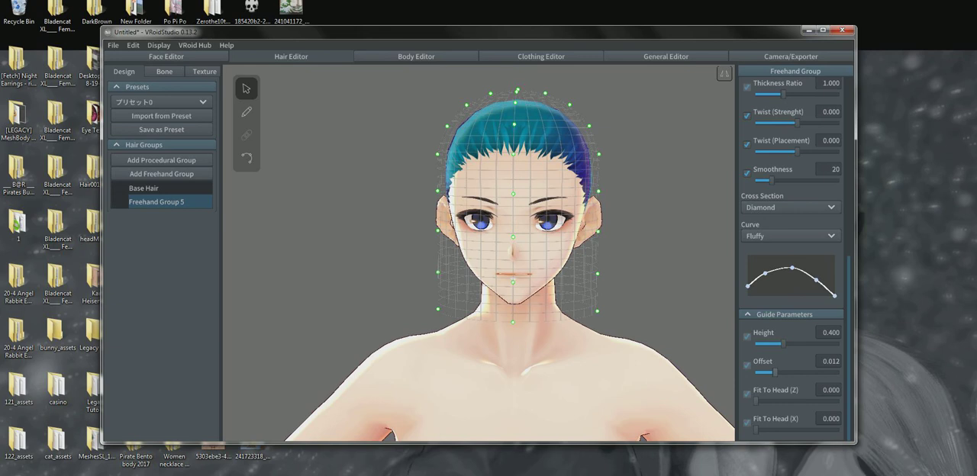
{"action": "mouse_move", "coordinate": [775, 373]}
{"action": "left_mouse_down"}
{"action": "mouse_move", "coordinate": [839, 373]}
{"action": "mouse_move", "coordinate": [761, 372]}
{"action": "left_mouse_up"}
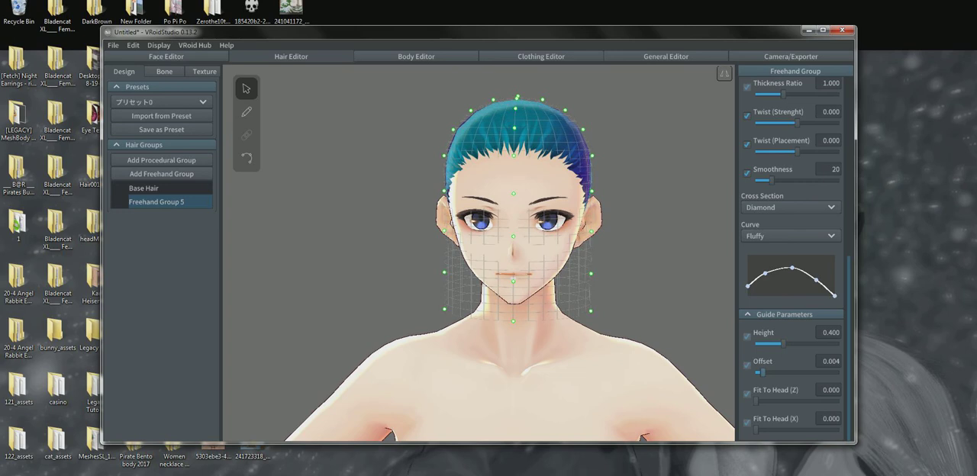
{"action": "right_click_drag", "start_coordinate": [596, 260], "coordinate": [413, 263]}
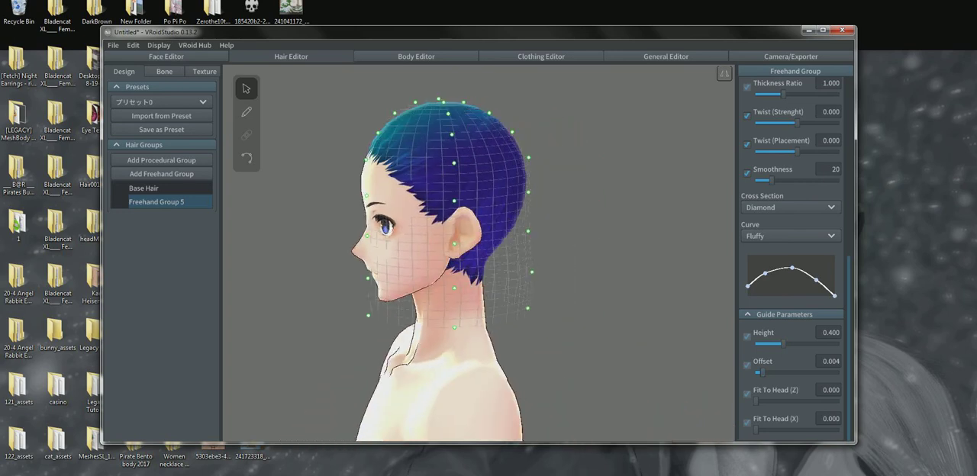
Draw one curved hair strand with the Hair Brush from the front hairline down the temple to the eye
{"action": "left_click", "coordinate": [246, 111]}
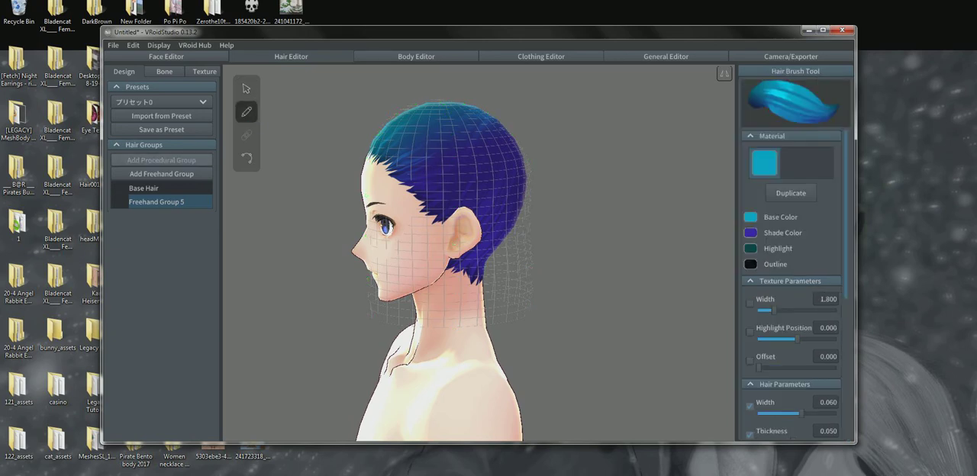
{"action": "mouse_move", "coordinate": [385, 131]}
{"action": "left_mouse_down"}
{"action": "mouse_move", "coordinate": [392, 180]}
{"action": "mouse_move", "coordinate": [409, 201]}
{"action": "mouse_move", "coordinate": [406, 229]}
{"action": "mouse_move", "coordinate": [384, 233]}
{"action": "left_mouse_up"}
{"action": "right_click_drag", "start_coordinate": [384, 233], "coordinate": [475, 232]}
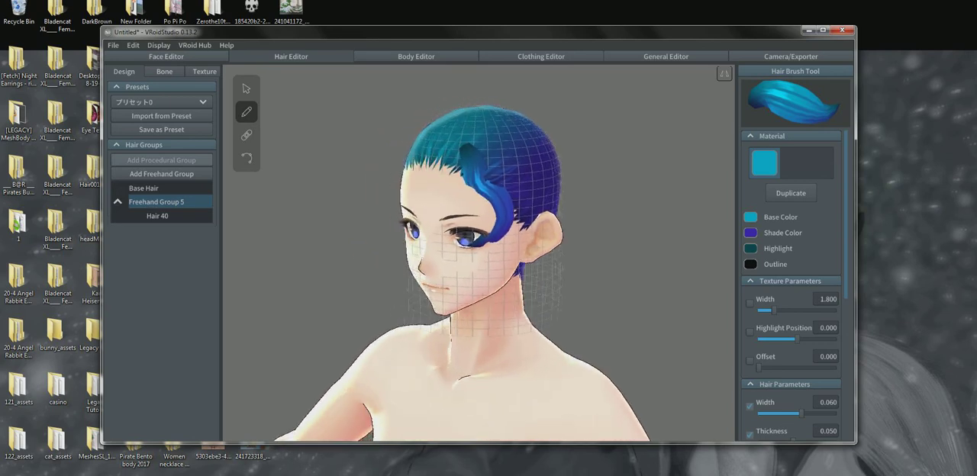
Pull the guide mesh's forehead and hairline control points forward with the Select tool and undo both moves
{"action": "left_click", "coordinate": [248, 91]}
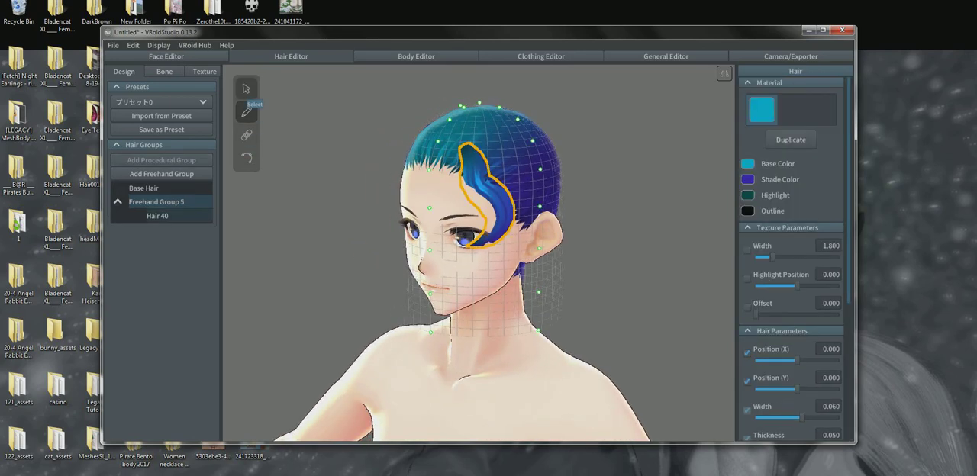
{"action": "right_click_drag", "start_coordinate": [509, 239], "coordinate": [396, 234]}
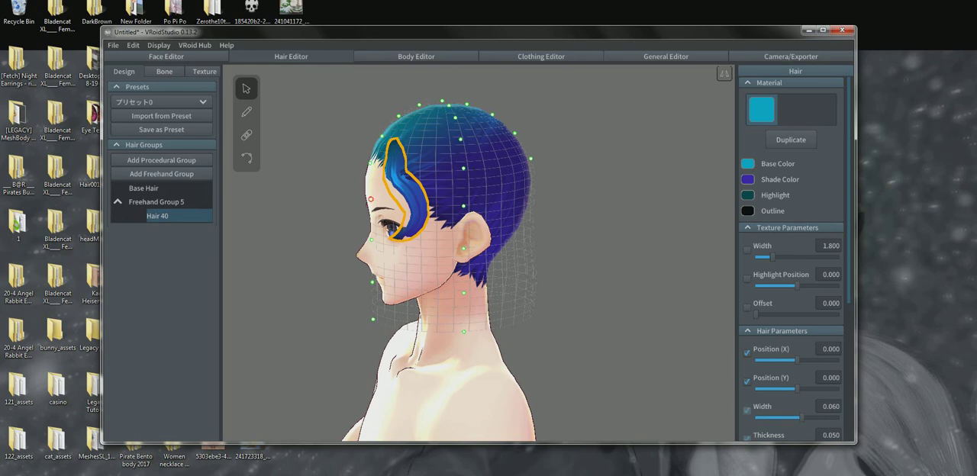
{"action": "left_click", "coordinate": [358, 200]}
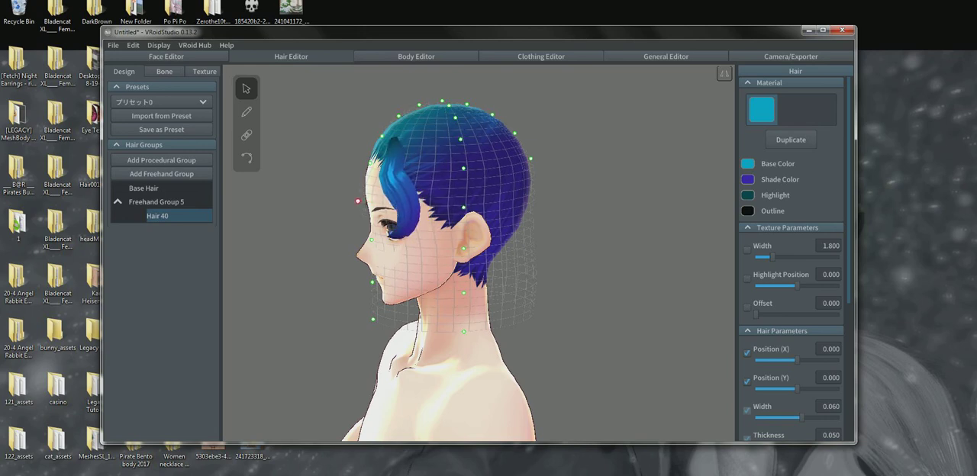
{"action": "right_click_drag", "start_coordinate": [360, 201], "coordinate": [431, 208]}
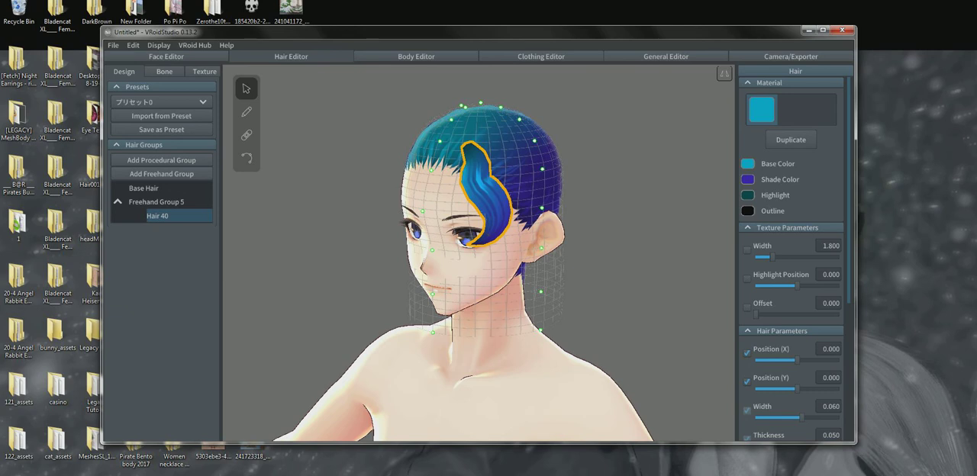
{"action": "left_click_drag", "start_coordinate": [432, 171], "coordinate": [429, 168]}
{"action": "right_click_drag", "start_coordinate": [429, 168], "coordinate": [355, 163]}
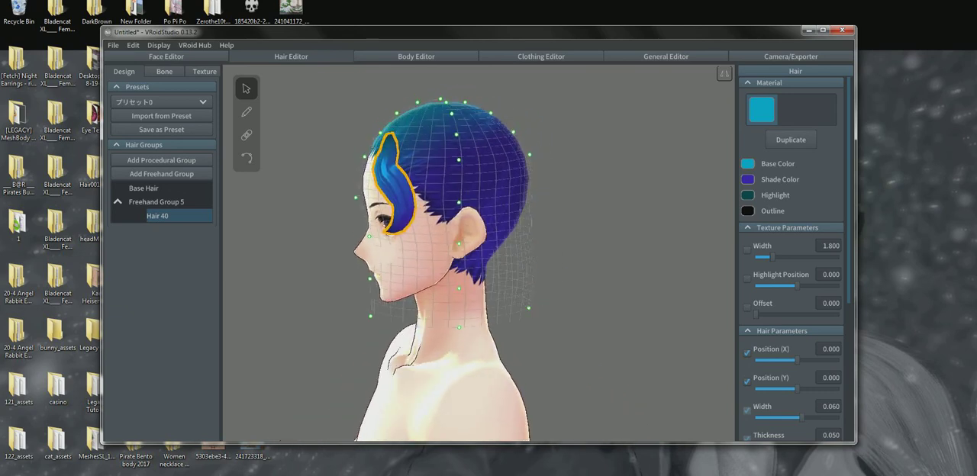
{"action": "key", "text": "ctrl+z"}
{"action": "key", "text": "ctrl+z"}
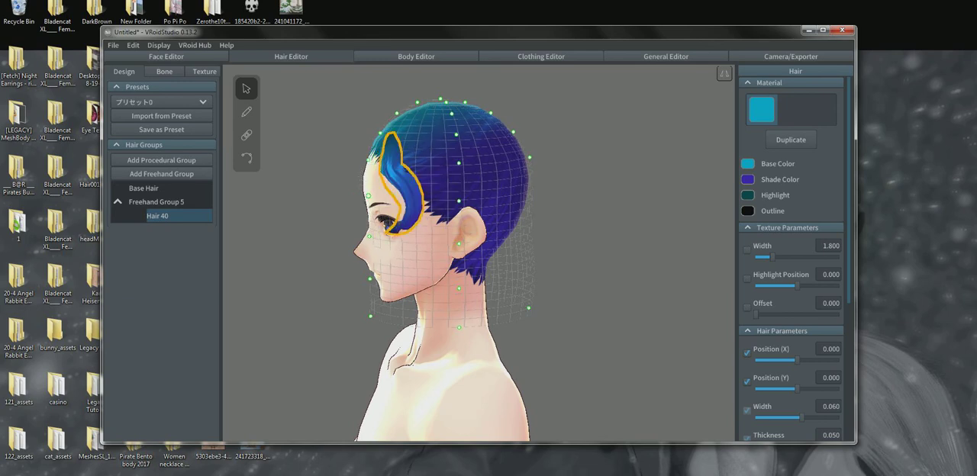
Pull the guide mesh's forehead control point forward from the face and nudge the hairline point above it outward
{"action": "left_click_drag", "start_coordinate": [368, 196], "coordinate": [354, 197]}
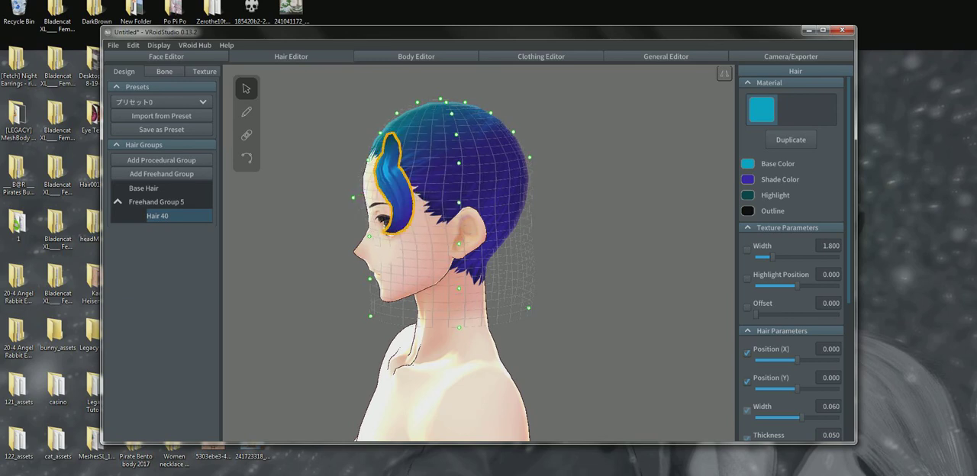
{"action": "left_click_drag", "start_coordinate": [369, 160], "coordinate": [364, 160]}
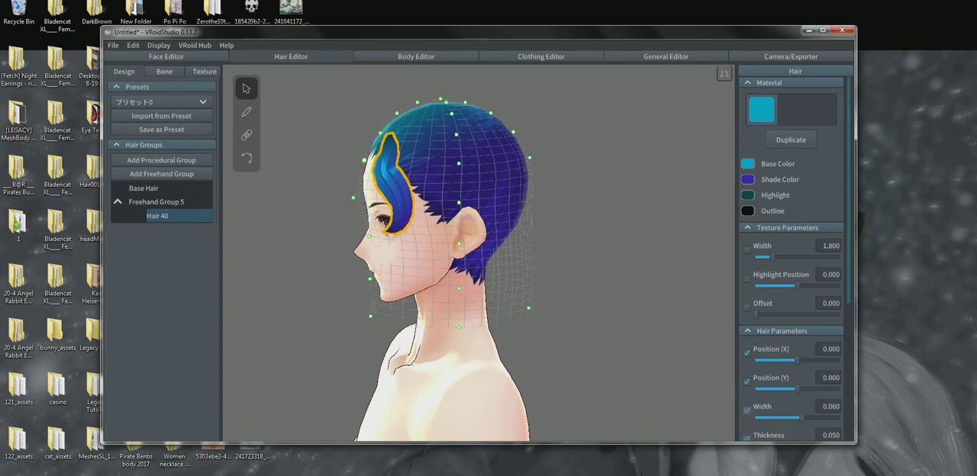
Delete the curved hair strand Hair 40 from Freehand Group 5
{"action": "right_click_drag", "start_coordinate": [396, 189], "coordinate": [551, 195]}
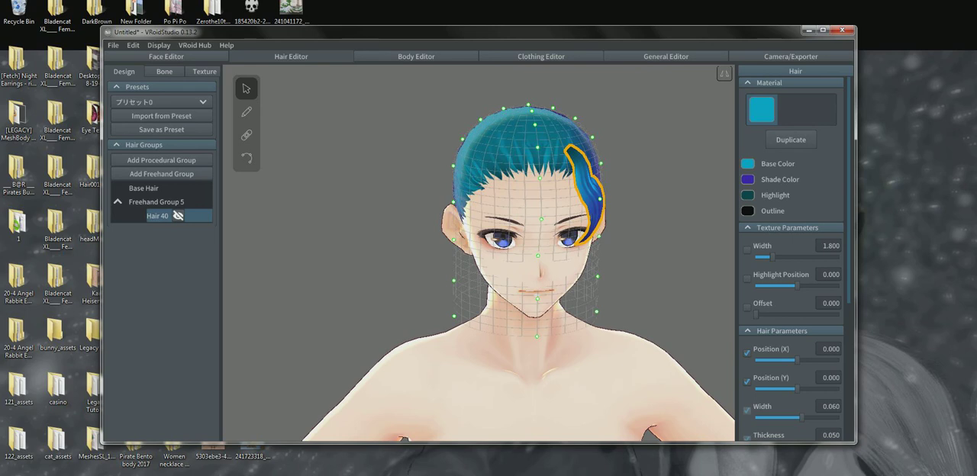
{"action": "right_click", "coordinate": [158, 216]}
{"action": "left_click", "coordinate": [177, 277]}
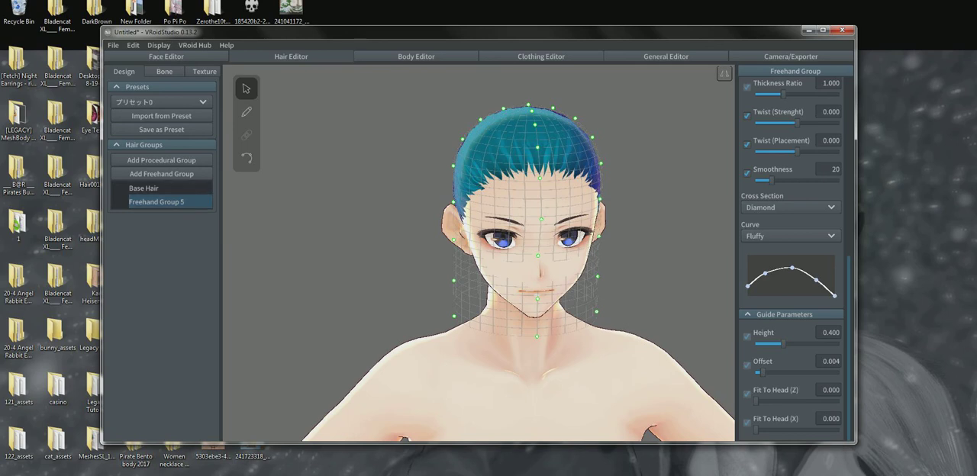
Try the guide mesh at its minimum Height of 0.100, and extend it by setting Height to 1.000
{"action": "scroll", "coordinate": [479, 254], "scroll_direction": "up", "scroll_amount": 5}
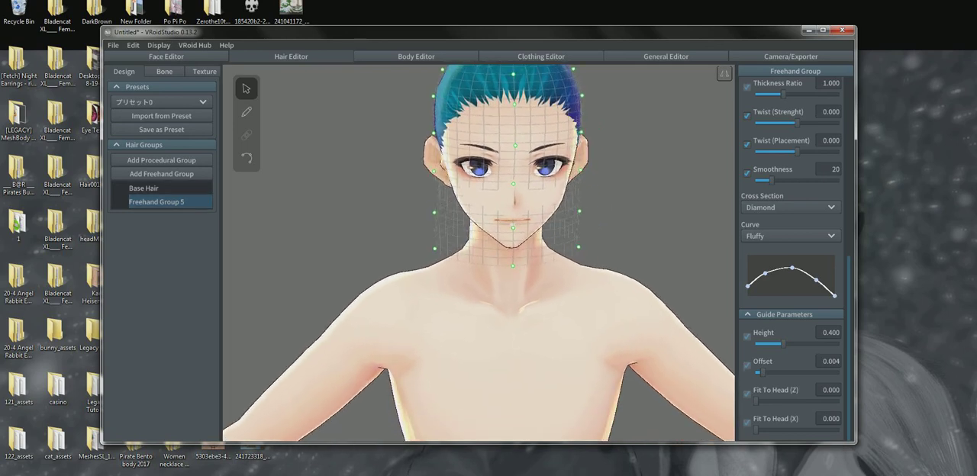
{"action": "right_click_drag", "start_coordinate": [479, 254], "coordinate": [456, 254]}
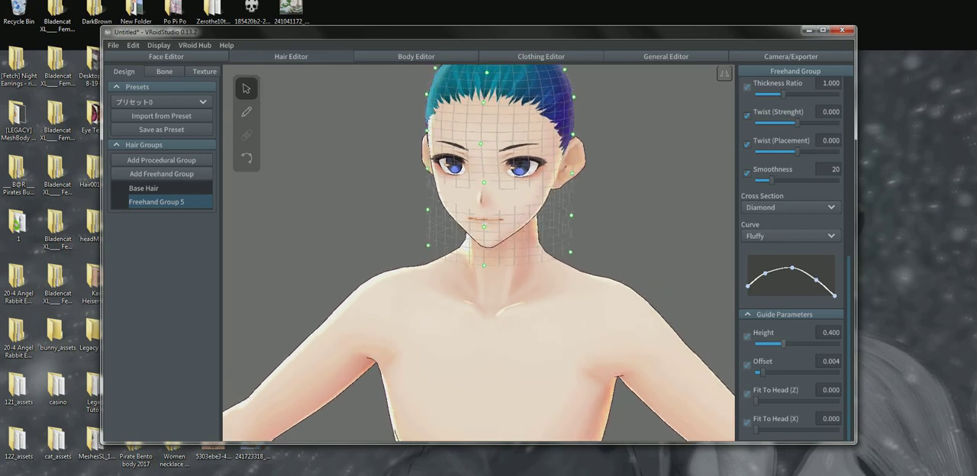
{"action": "left_click_drag", "start_coordinate": [783, 344], "coordinate": [755, 344]}
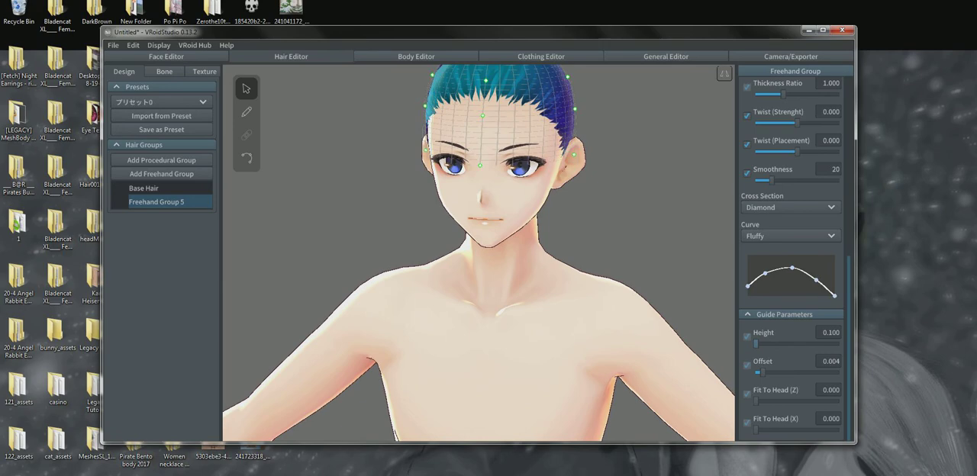
{"action": "right_click_drag", "start_coordinate": [549, 255], "coordinate": [456, 254]}
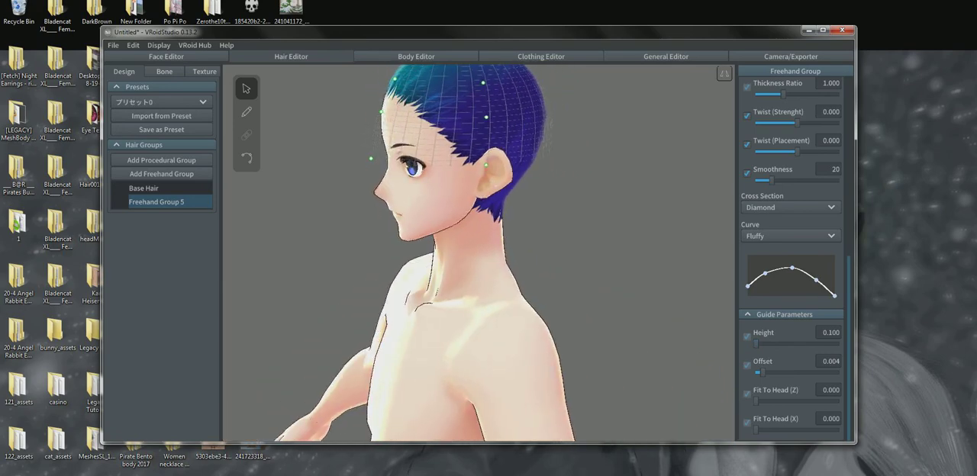
{"action": "left_click_drag", "start_coordinate": [756, 344], "coordinate": [839, 344]}
{"action": "scroll", "coordinate": [480, 253], "scroll_direction": "down", "scroll_amount": 6}
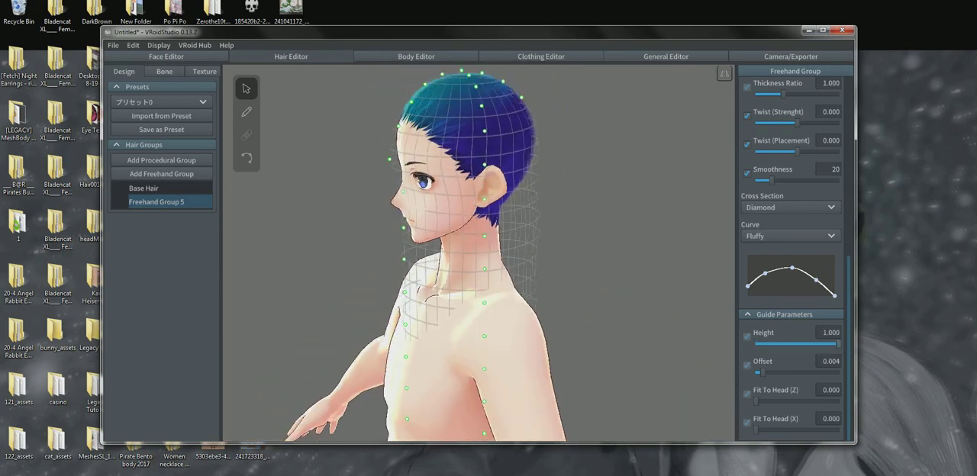
Pull the guide mesh's lowest control points behind the body down to the feet and flare them outward on both sides
{"action": "right_click_drag", "start_coordinate": [489, 254], "coordinate": [372, 256]}
{"action": "middle_click_drag", "start_coordinate": [429, 411], "coordinate": [492, 227]}
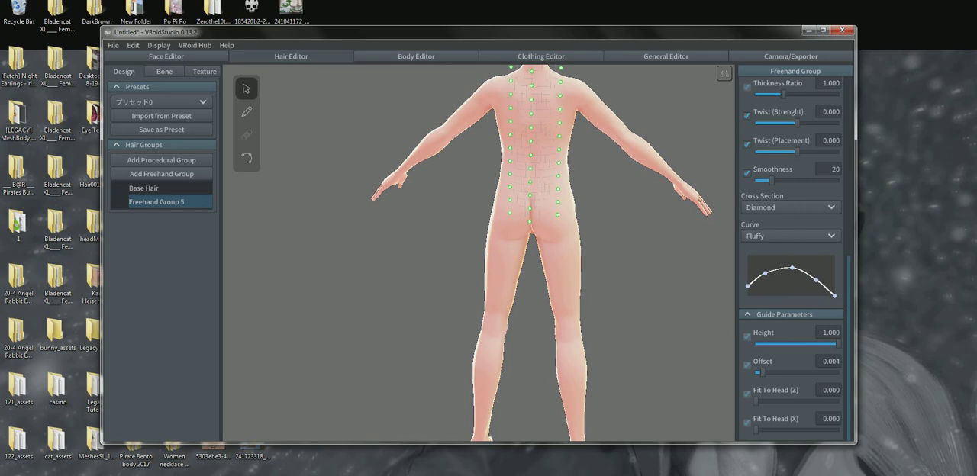
{"action": "scroll", "coordinate": [546, 253], "scroll_direction": "down", "scroll_amount": 2}
{"action": "middle_click_drag", "start_coordinate": [547, 253], "coordinate": [546, 236]}
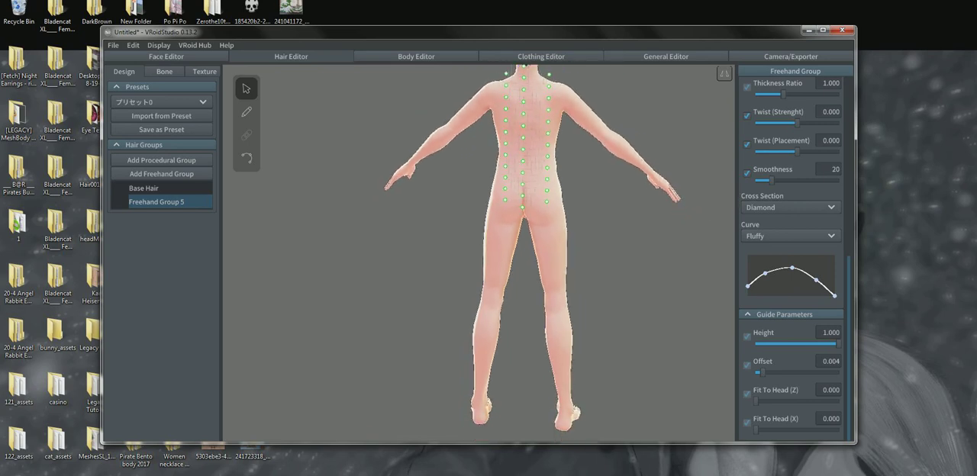
{"action": "right_click_drag", "start_coordinate": [547, 237], "coordinate": [546, 228]}
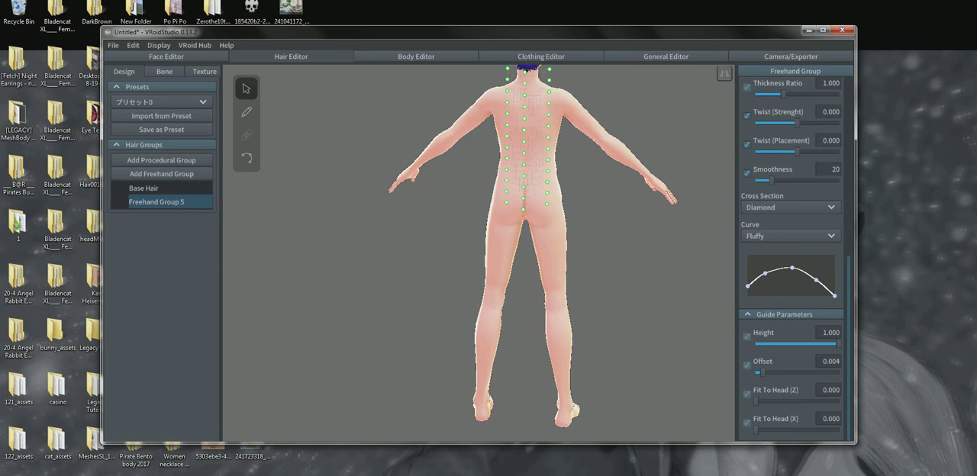
{"action": "left_click_drag", "start_coordinate": [506, 202], "coordinate": [476, 314]}
{"action": "left_click_drag", "start_coordinate": [462, 368], "coordinate": [459, 373]}
{"action": "left_click_drag", "start_coordinate": [546, 204], "coordinate": [582, 295]}
{"action": "left_click_drag", "start_coordinate": [597, 355], "coordinate": [600, 403]}
{"action": "left_click_drag", "start_coordinate": [546, 192], "coordinate": [573, 248]}
{"action": "left_click_drag", "start_coordinate": [589, 288], "coordinate": [579, 214]}
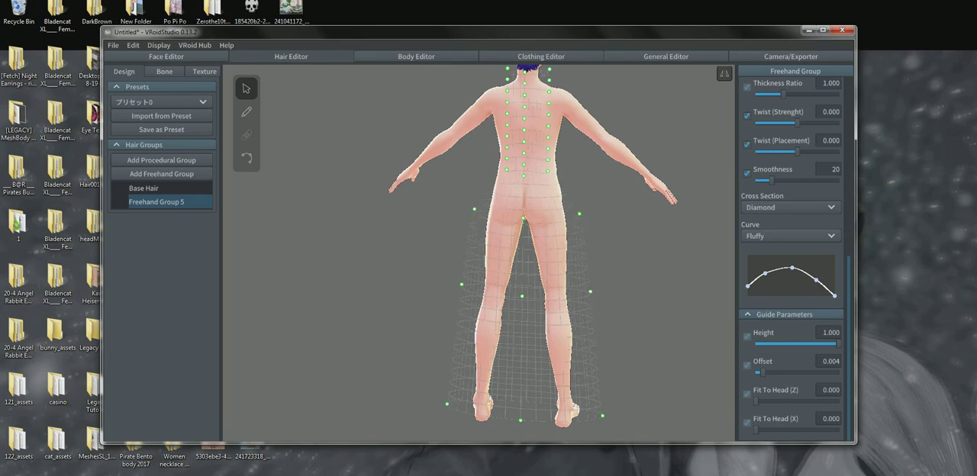
Spread the guide mesh's waist and back control points sideways and space the ones beside the legs further down
{"action": "mouse_move", "coordinate": [547, 171]}
{"action": "left_mouse_down"}
{"action": "mouse_move", "coordinate": [572, 181]}
{"action": "mouse_move", "coordinate": [566, 173]}
{"action": "left_mouse_up"}
{"action": "left_click_drag", "start_coordinate": [548, 160], "coordinate": [560, 161]}
{"action": "left_click_drag", "start_coordinate": [461, 304], "coordinate": [448, 349]}
{"action": "left_click_drag", "start_coordinate": [468, 238], "coordinate": [457, 283]}
{"action": "left_click_drag", "start_coordinate": [486, 179], "coordinate": [468, 243]}
{"action": "left_click_drag", "start_coordinate": [479, 196], "coordinate": [479, 197]}
{"action": "left_click_drag", "start_coordinate": [507, 147], "coordinate": [490, 164]}
{"action": "left_click_drag", "start_coordinate": [507, 136], "coordinate": [492, 116]}
Pull the guide mesh's rear control points from the hips to the feet backward, flaring the mesh away from the legs
{"action": "right_click_drag", "start_coordinate": [492, 116], "coordinate": [610, 124]}
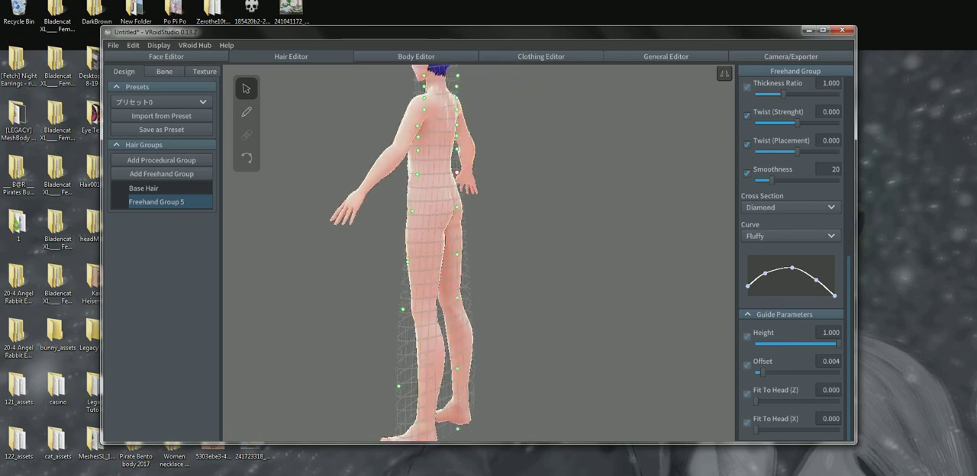
{"action": "left_click_drag", "start_coordinate": [456, 207], "coordinate": [463, 212]}
{"action": "left_click_drag", "start_coordinate": [457, 254], "coordinate": [466, 259]}
{"action": "left_click_drag", "start_coordinate": [458, 297], "coordinate": [472, 306]}
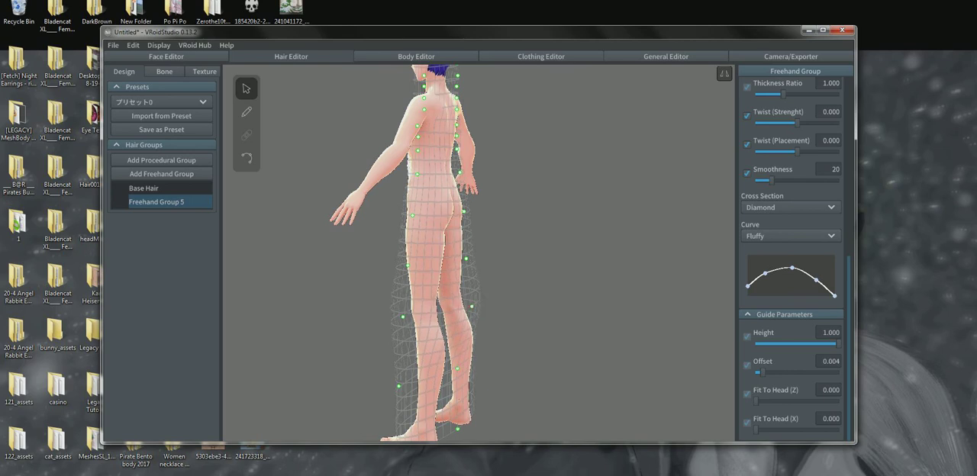
{"action": "left_click_drag", "start_coordinate": [458, 369], "coordinate": [483, 384]}
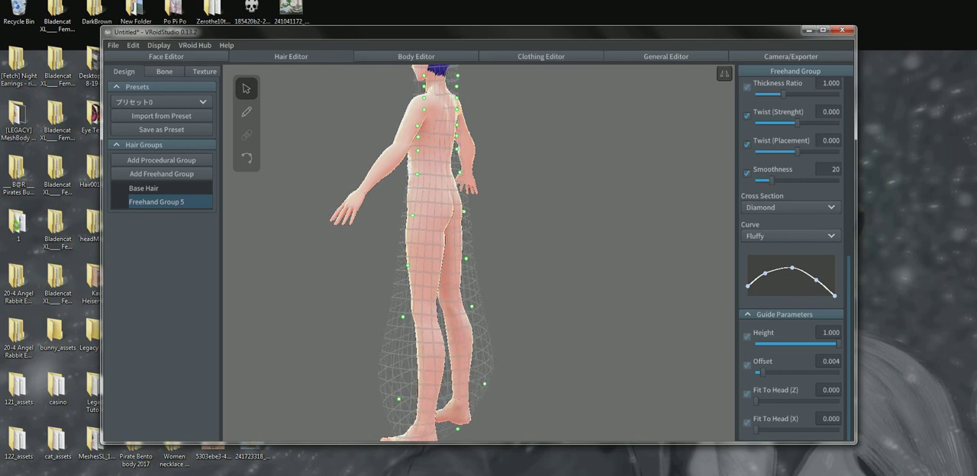
{"action": "left_click_drag", "start_coordinate": [458, 429], "coordinate": [500, 438]}
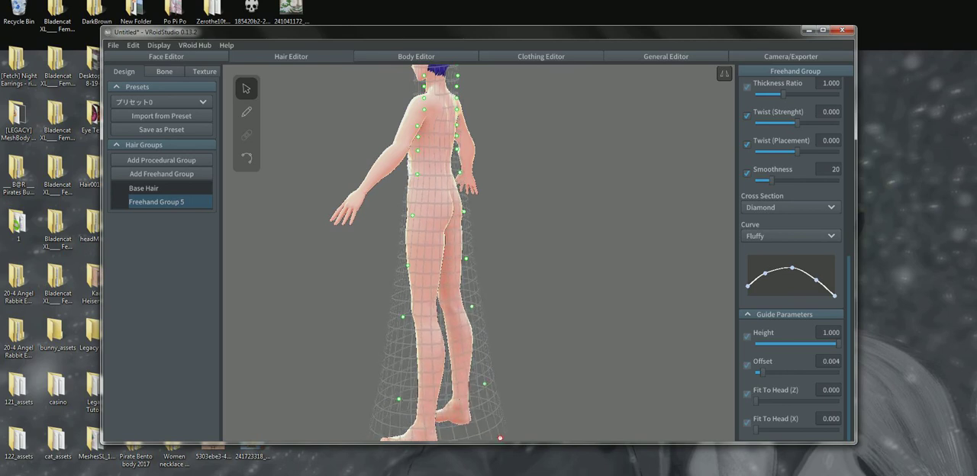
Pull the guide mesh's chest control points forward and the shoulder point outward so the mesh clears the upper torso
{"action": "right_click_drag", "start_coordinate": [458, 305], "coordinate": [617, 306]}
{"action": "scroll", "coordinate": [479, 254], "scroll_direction": "down", "scroll_amount": 3}
{"action": "right_click_drag", "start_coordinate": [473, 259], "coordinate": [544, 259]}
{"action": "left_click_drag", "start_coordinate": [522, 184], "coordinate": [527, 206]}
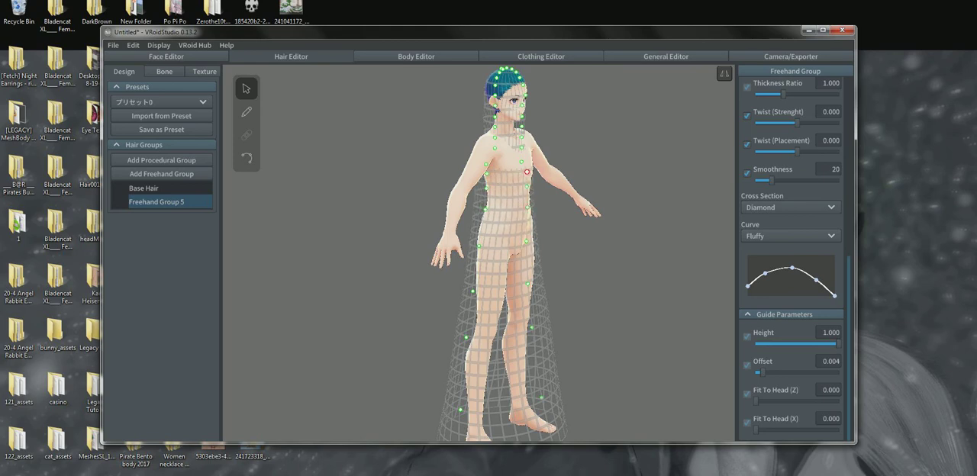
{"action": "left_click_drag", "start_coordinate": [525, 162], "coordinate": [528, 138]}
{"action": "right_click_drag", "start_coordinate": [534, 145], "coordinate": [466, 145]}
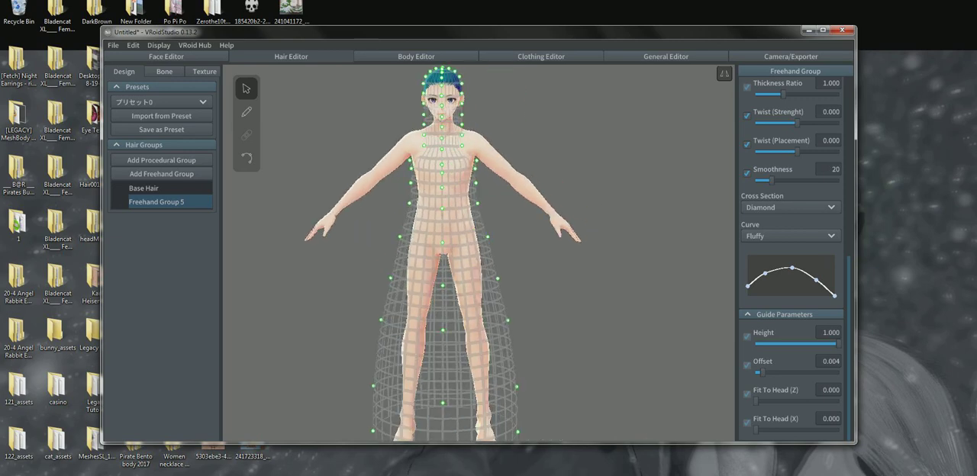
{"action": "left_click_drag", "start_coordinate": [424, 145], "coordinate": [410, 144]}
{"action": "mouse_move", "coordinate": [534, 191]}
{"action": "right_mouse_down"}
{"action": "mouse_move", "coordinate": [348, 205]}
{"action": "mouse_move", "coordinate": [565, 197]}
{"action": "mouse_move", "coordinate": [534, 197]}
{"action": "right_mouse_up"}
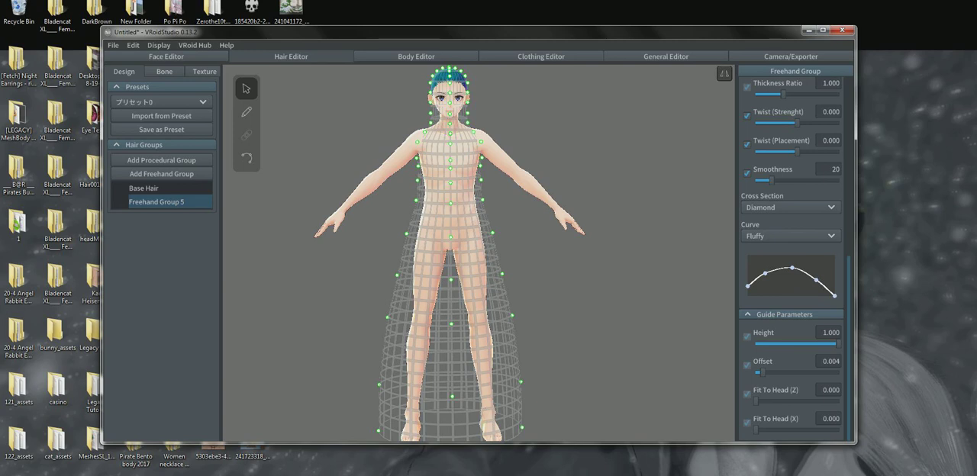
{"action": "middle_click_drag", "start_coordinate": [480, 229], "coordinate": [489, 245]}
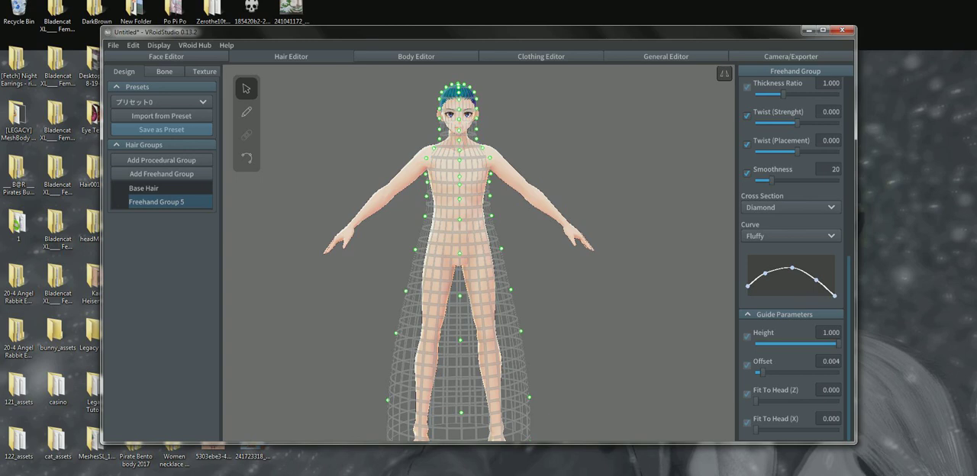
Import the hair stored in Preset 18
{"action": "left_click", "coordinate": [162, 102]}
{"action": "left_click_drag", "start_coordinate": [209, 135], "coordinate": [209, 193]}
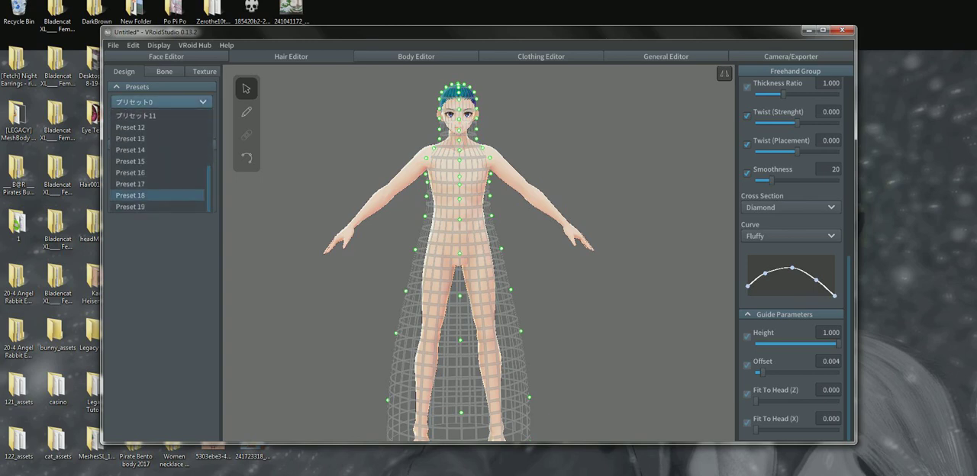
{"action": "left_click", "coordinate": [135, 195]}
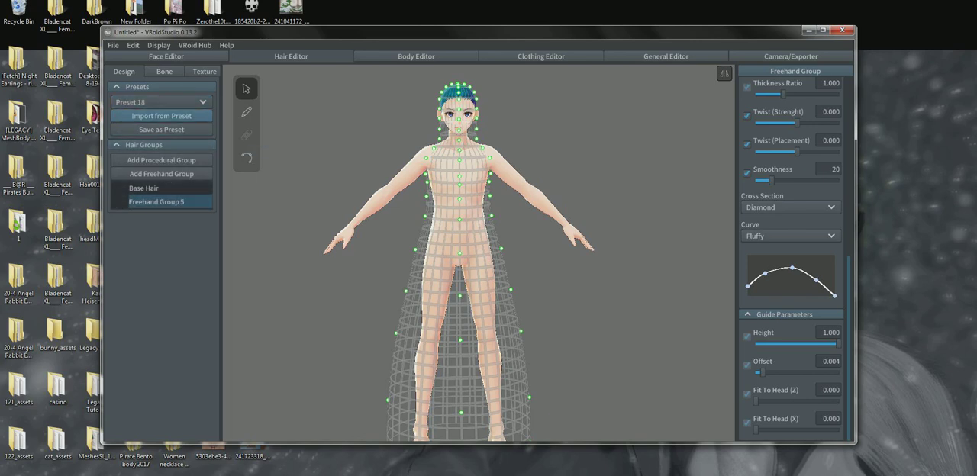
{"action": "left_click", "coordinate": [161, 116]}
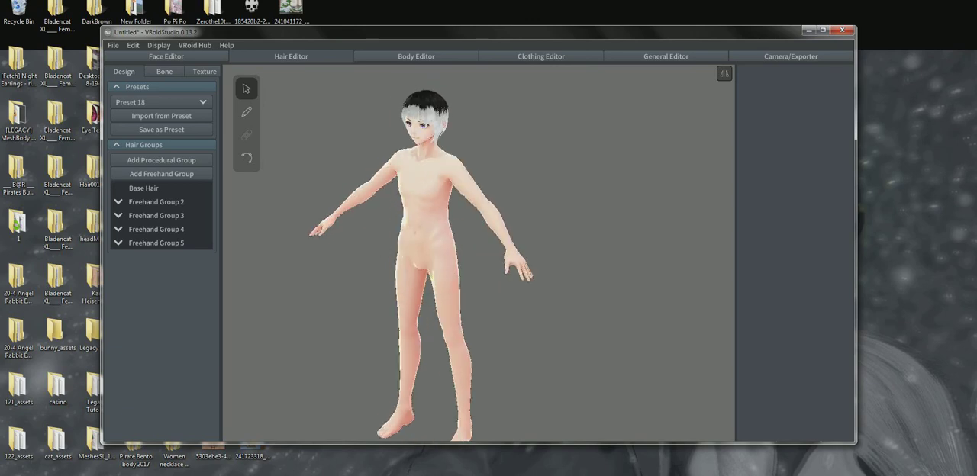
Import the hair stored in Preset 19 in place of the current hair
{"action": "left_click", "coordinate": [161, 102]}
{"action": "left_click", "coordinate": [161, 102]}
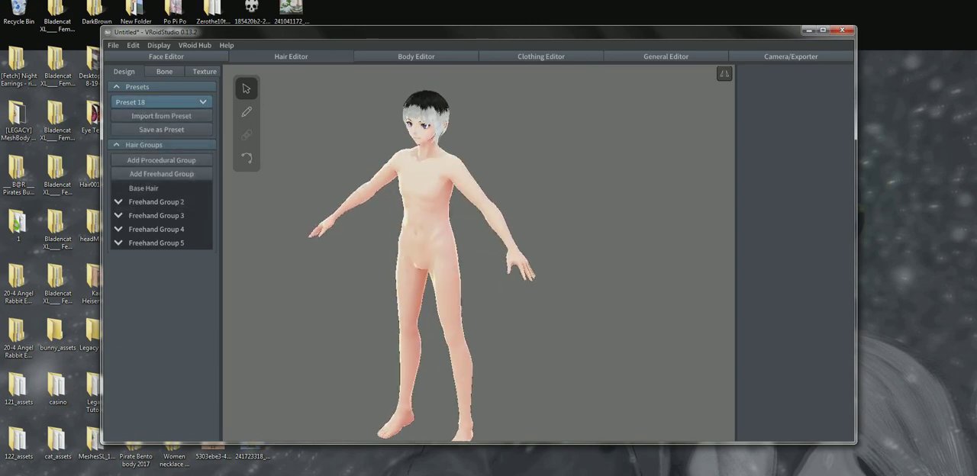
{"action": "left_click", "coordinate": [168, 103]}
{"action": "left_click_drag", "start_coordinate": [209, 128], "coordinate": [208, 185]}
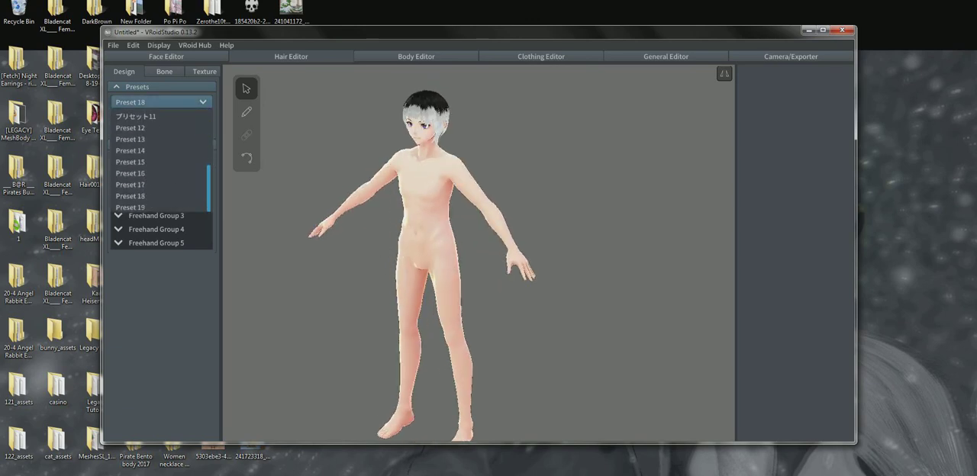
{"action": "left_click", "coordinate": [131, 207]}
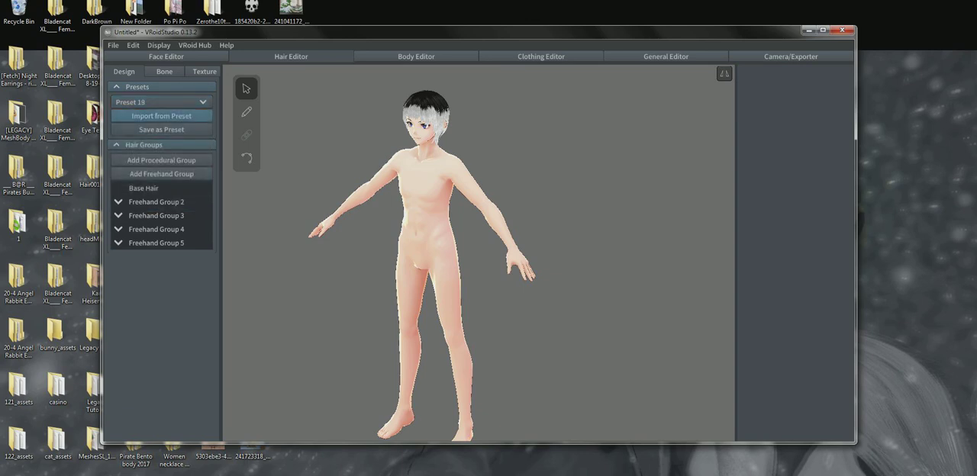
{"action": "left_click", "coordinate": [161, 116]}
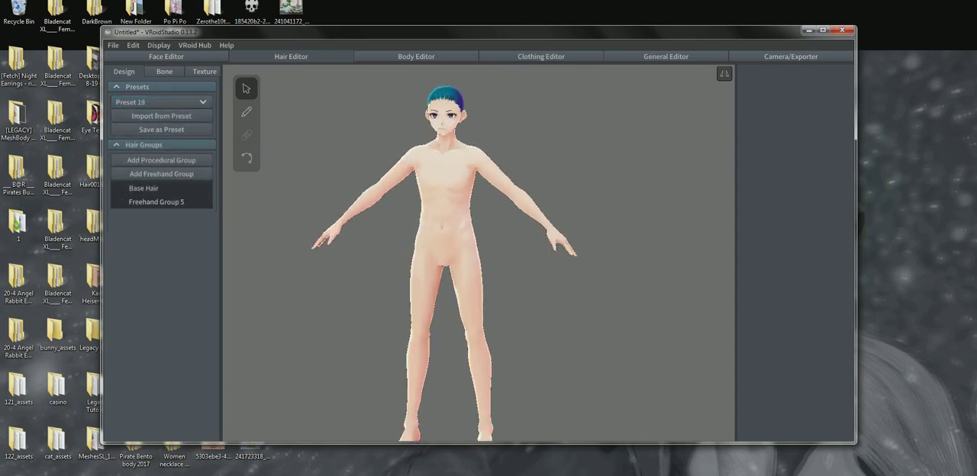
Activate the Hair Brush and delete Freehand Group 5, keeping only the base hair
{"action": "left_click", "coordinate": [247, 113]}
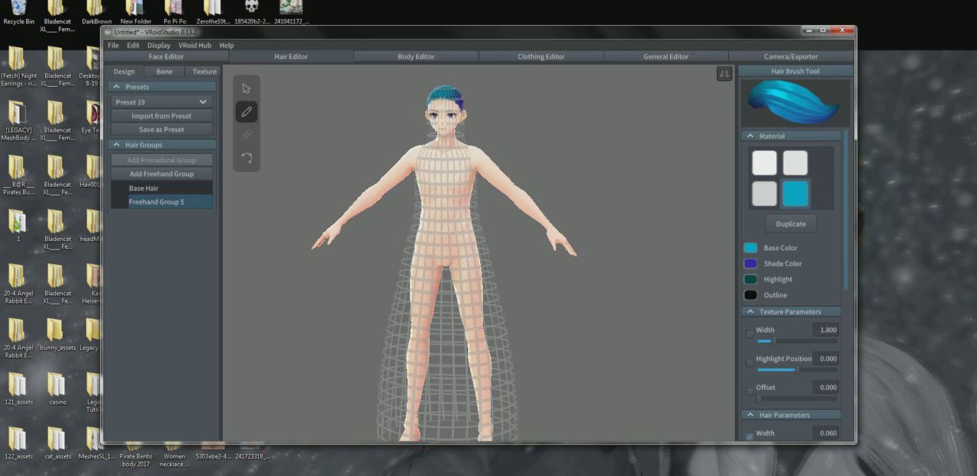
{"action": "right_click", "coordinate": [162, 202]}
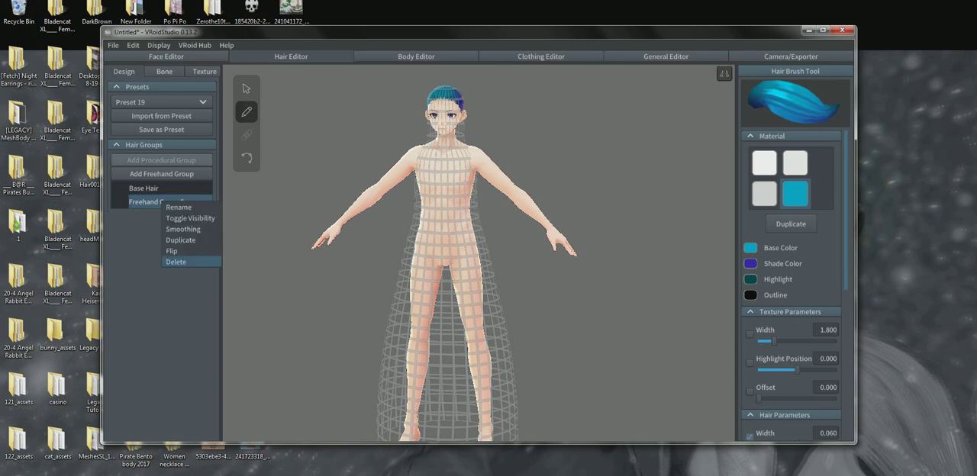
{"action": "left_click", "coordinate": [183, 262]}
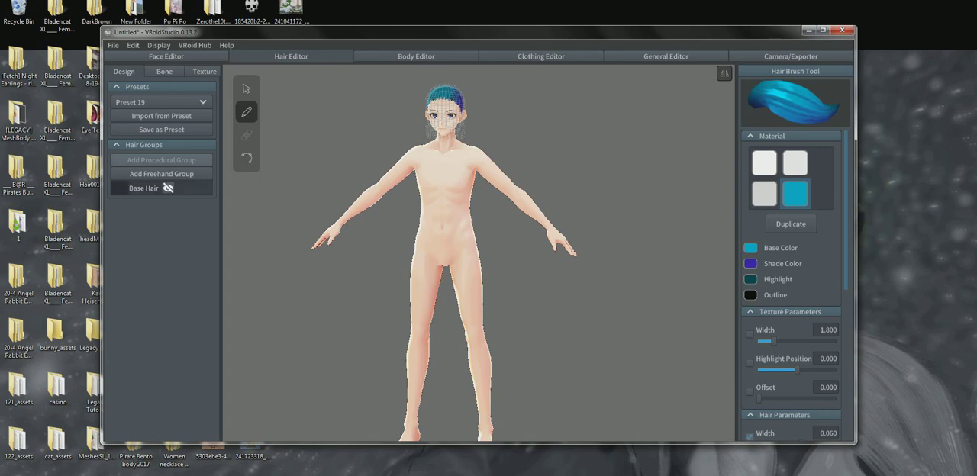
Examine the head and its guide mesh up close from the front
{"action": "scroll", "coordinate": [443, 251], "scroll_direction": "up", "scroll_amount": 3}
{"action": "scroll", "coordinate": [450, 183], "scroll_direction": "up", "scroll_amount": 2}
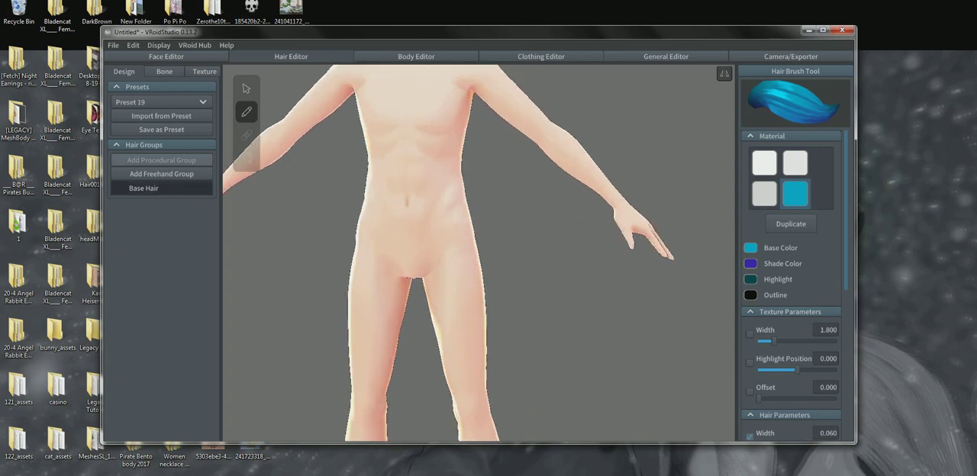
{"action": "middle_click_drag", "start_coordinate": [450, 183], "coordinate": [520, 393]}
{"action": "right_click_drag", "start_coordinate": [482, 252], "coordinate": [520, 242]}
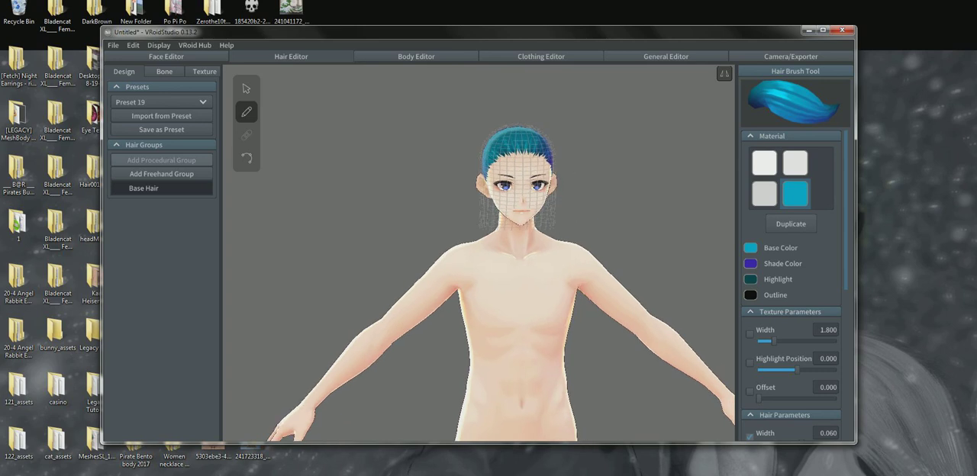
{"action": "right_click_drag", "start_coordinate": [520, 242], "coordinate": [485, 231]}
{"action": "scroll", "coordinate": [481, 229], "scroll_direction": "up", "scroll_amount": 4}
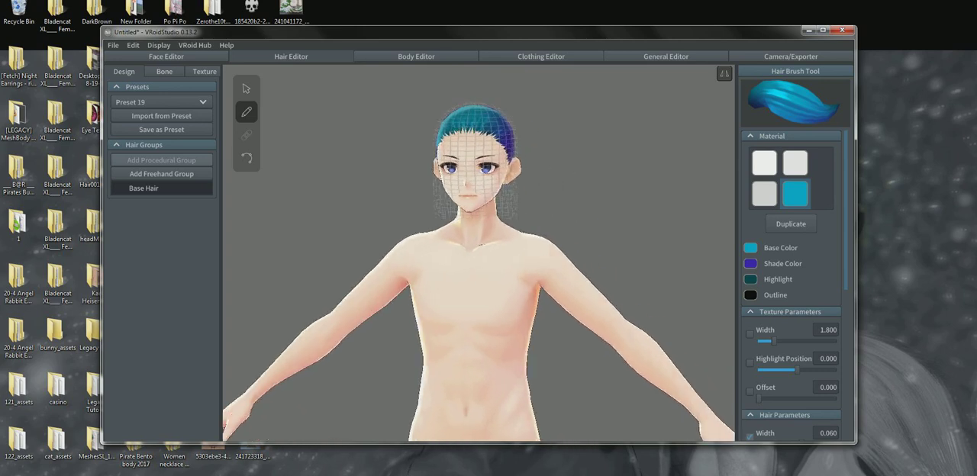
{"action": "middle_click_drag", "start_coordinate": [481, 229], "coordinate": [484, 259]}
{"action": "right_click_drag", "start_coordinate": [481, 252], "coordinate": [509, 265]}
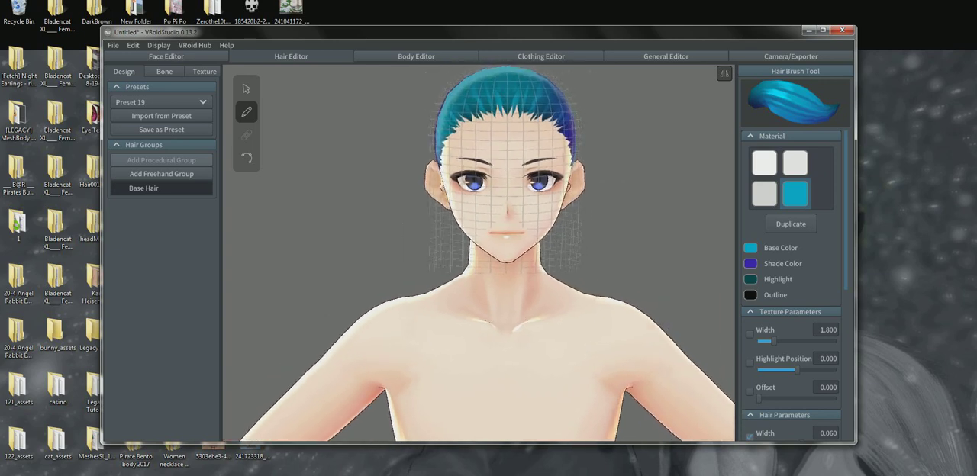